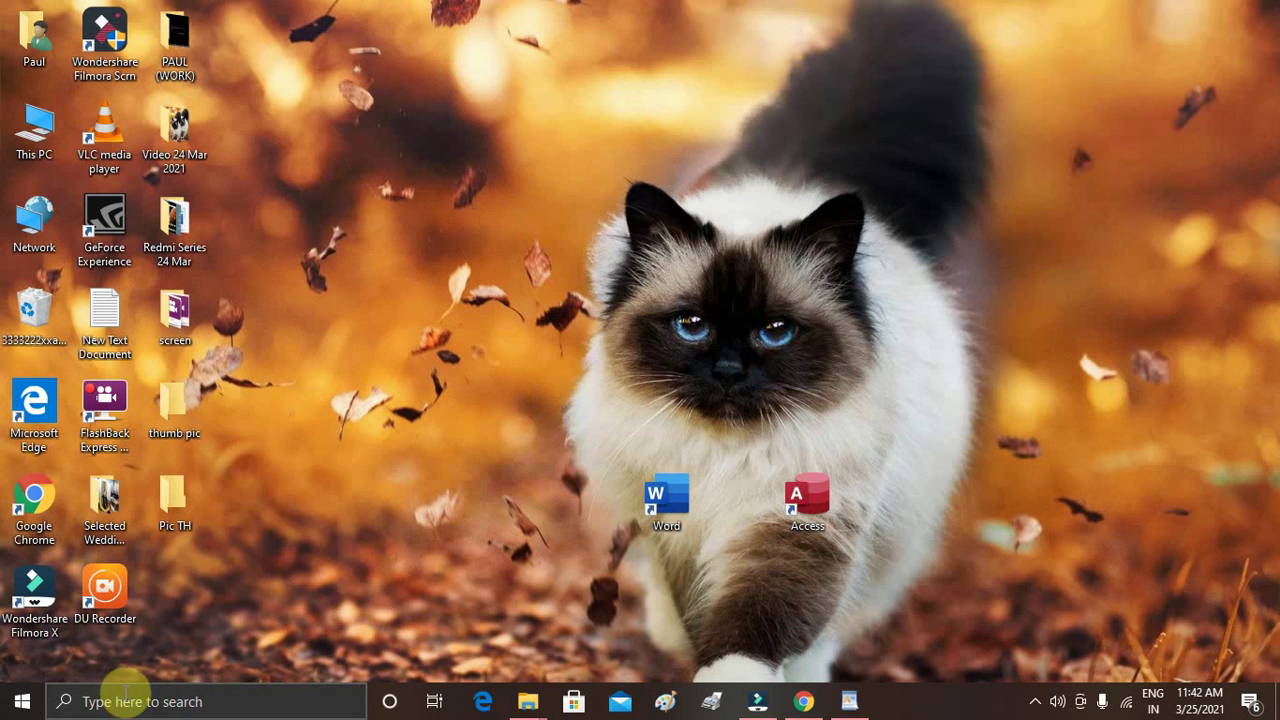
- Search Windows for "regis" and open Registry Editor
{"action": "left_click", "coordinate": [203, 670]}
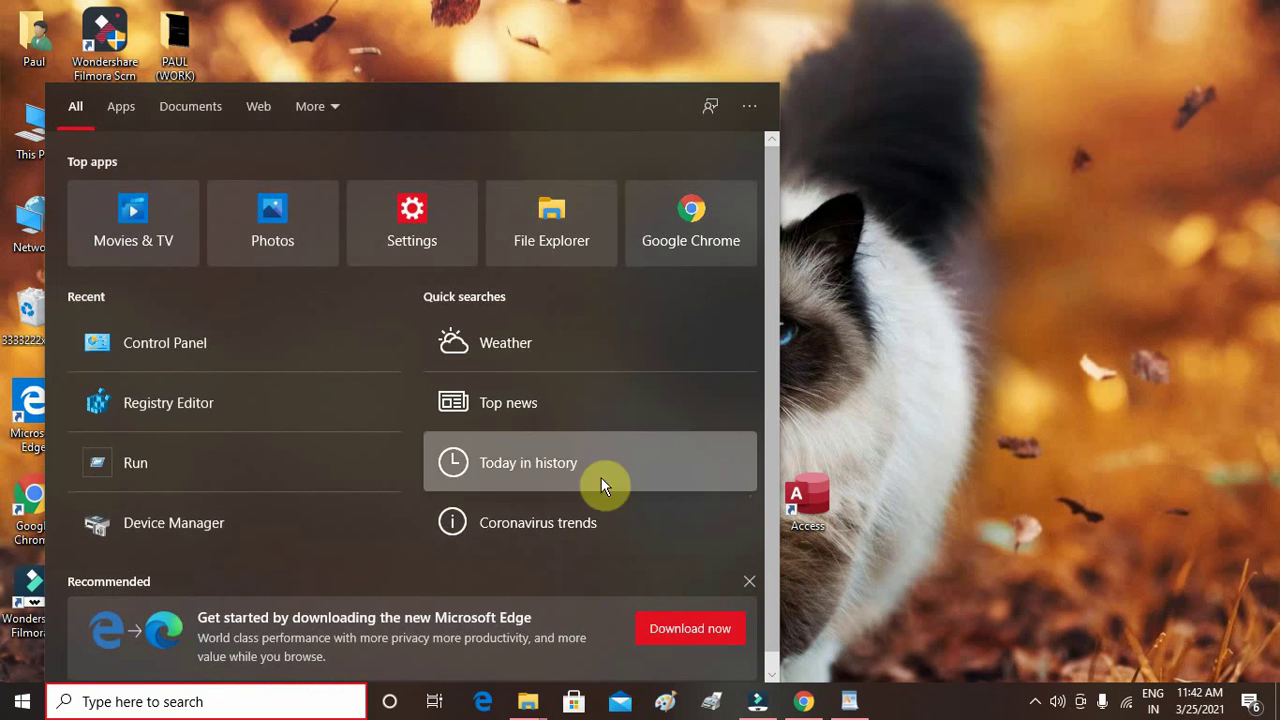
{"action": "type", "text": "regi"}
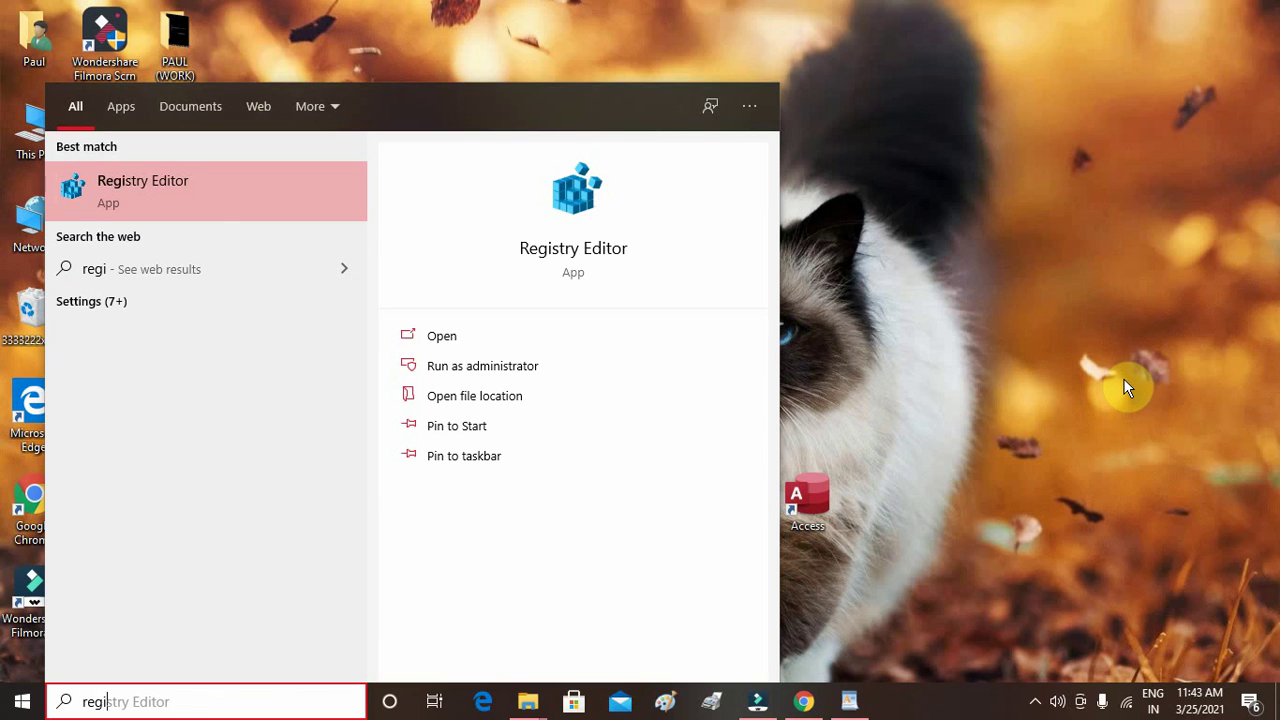
{"action": "type", "text": "s"}
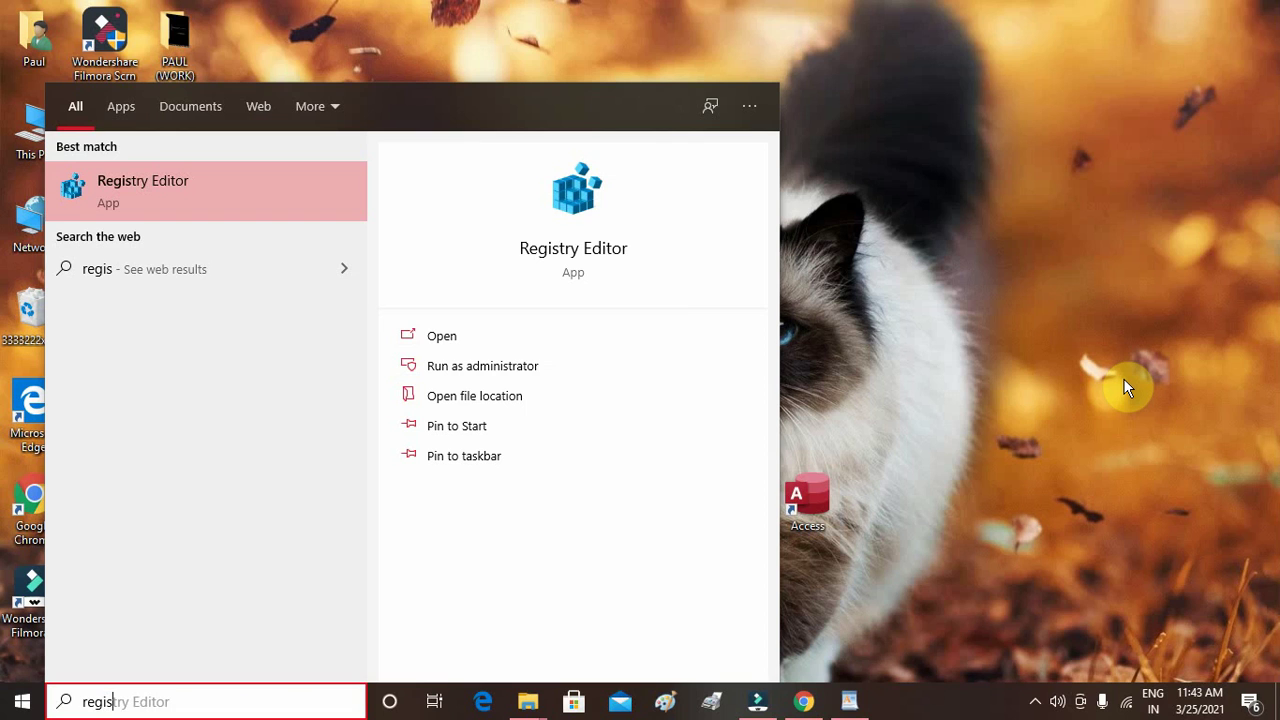
{"action": "left_click", "coordinate": [261, 205]}
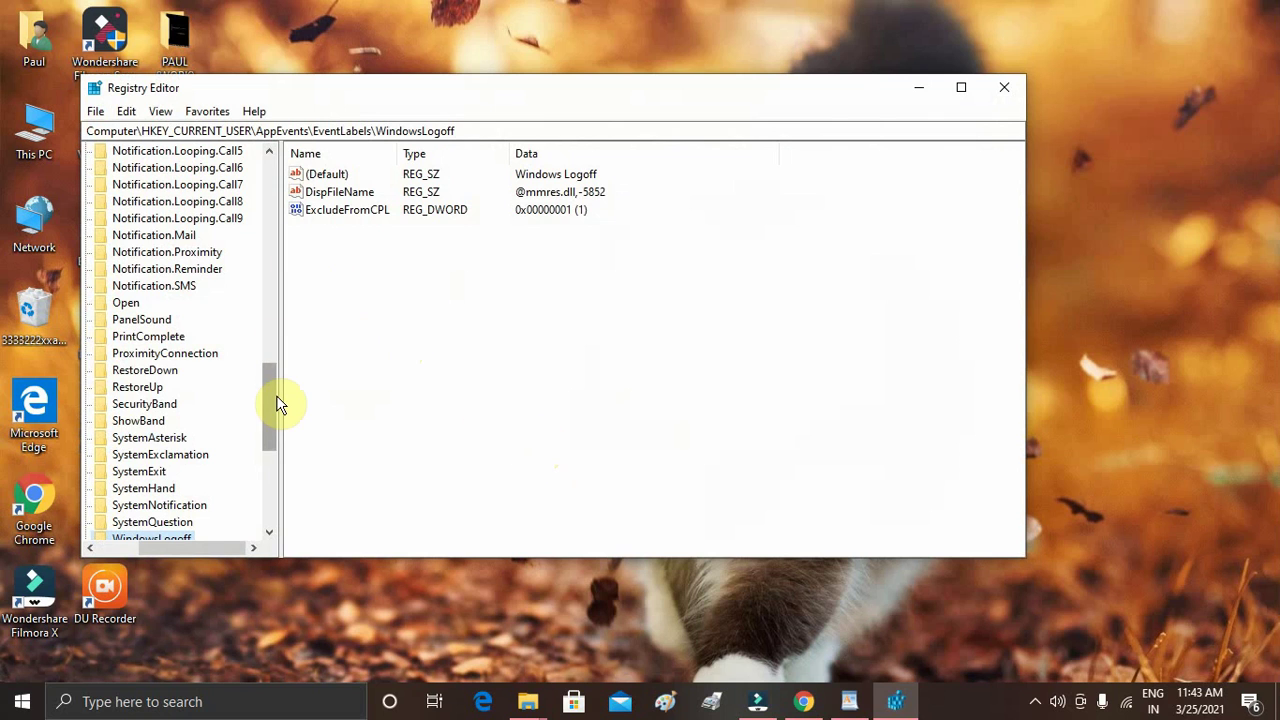
- Collapse EventLabels, AppEvents and HKEY_CURRENT_USER so the registry tree shows only its root keys
{"action": "left_click_drag", "start_coordinate": [272, 405], "coordinate": [298, 172]}
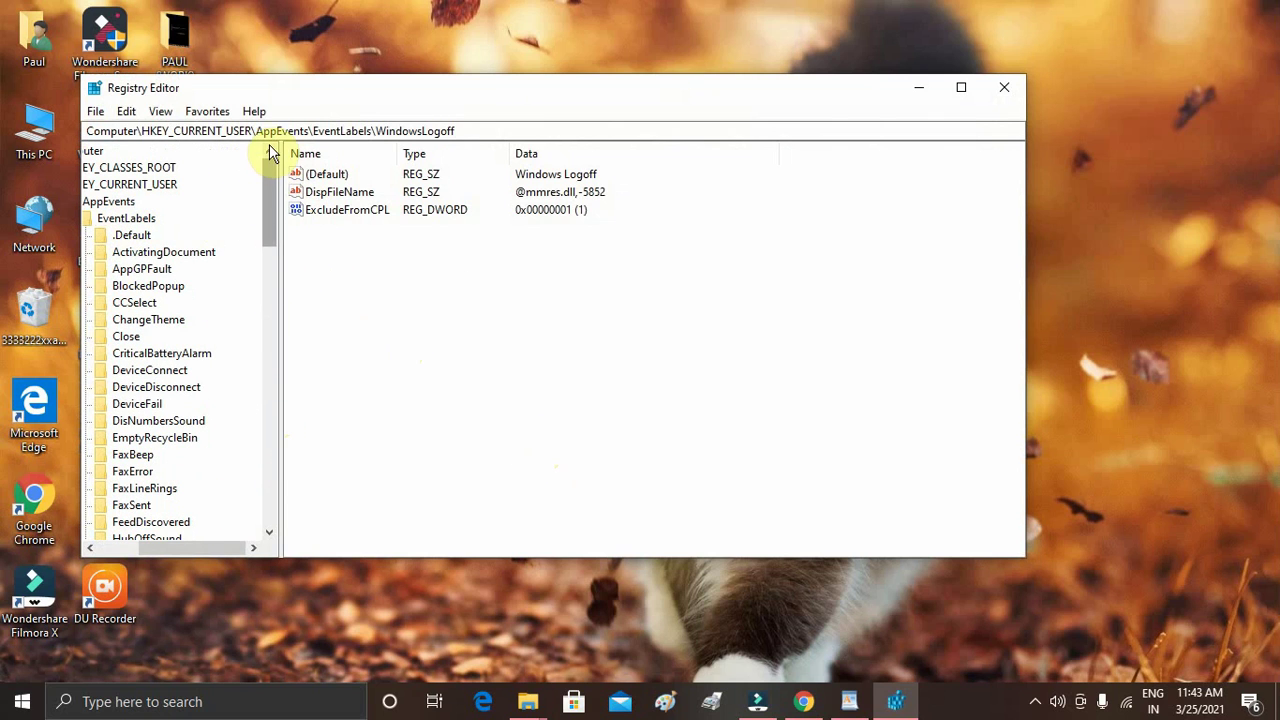
{"action": "left_click_drag", "start_coordinate": [152, 549], "coordinate": [114, 543]}
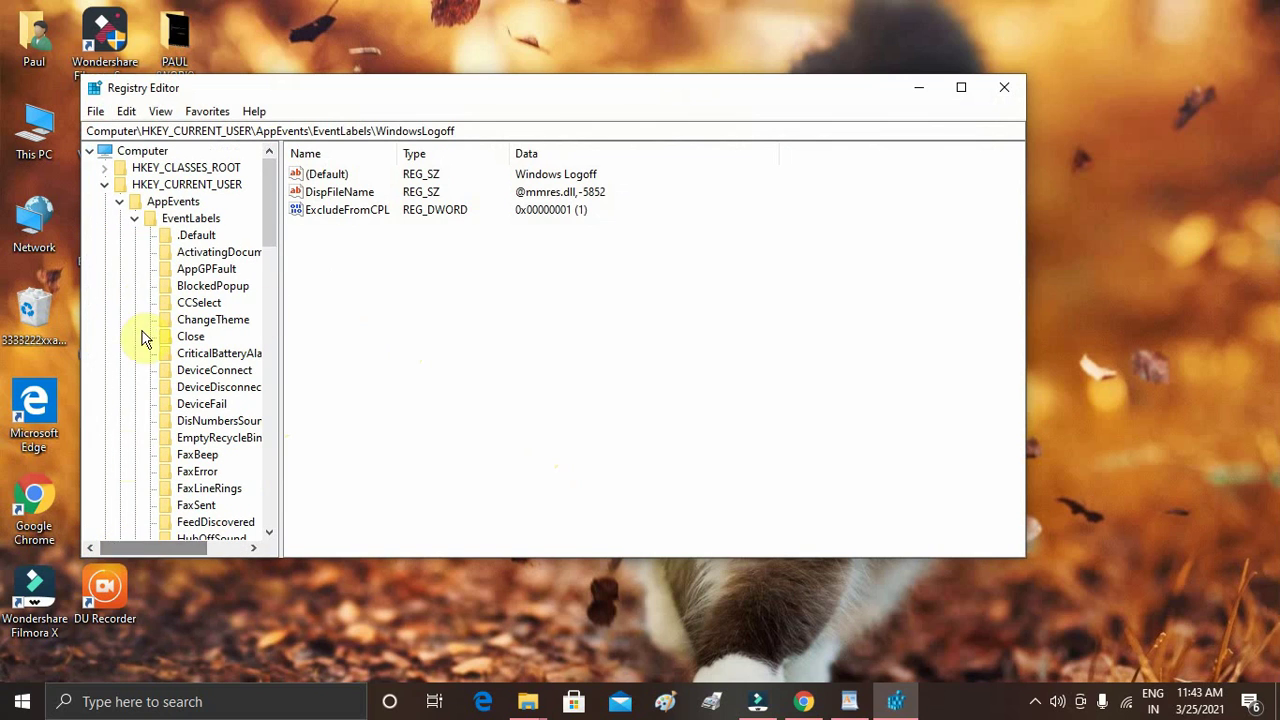
{"action": "left_click", "coordinate": [135, 217]}
{"action": "left_click", "coordinate": [120, 202]}
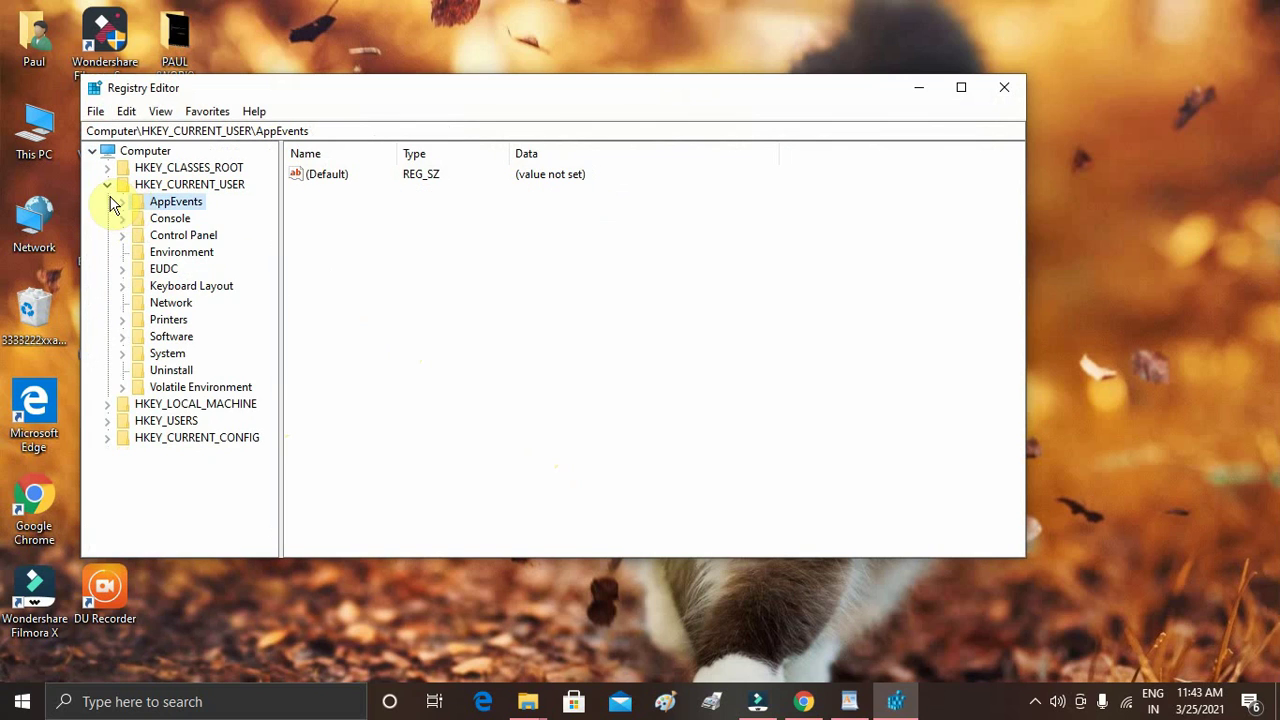
{"action": "left_click", "coordinate": [106, 186]}
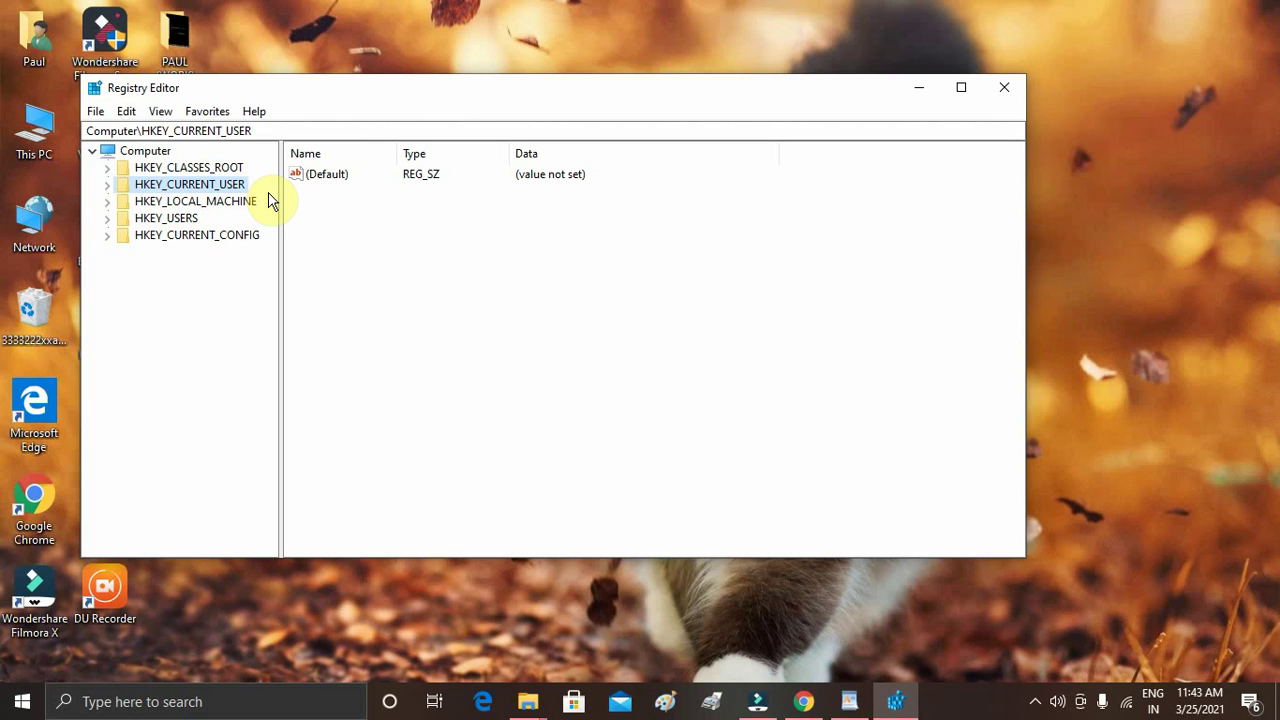
- Maximize Registry Editor and expand the registry tree along HKEY_CURRENT_USER\AppEvents\EventLabels
{"action": "left_click", "coordinate": [107, 185]}
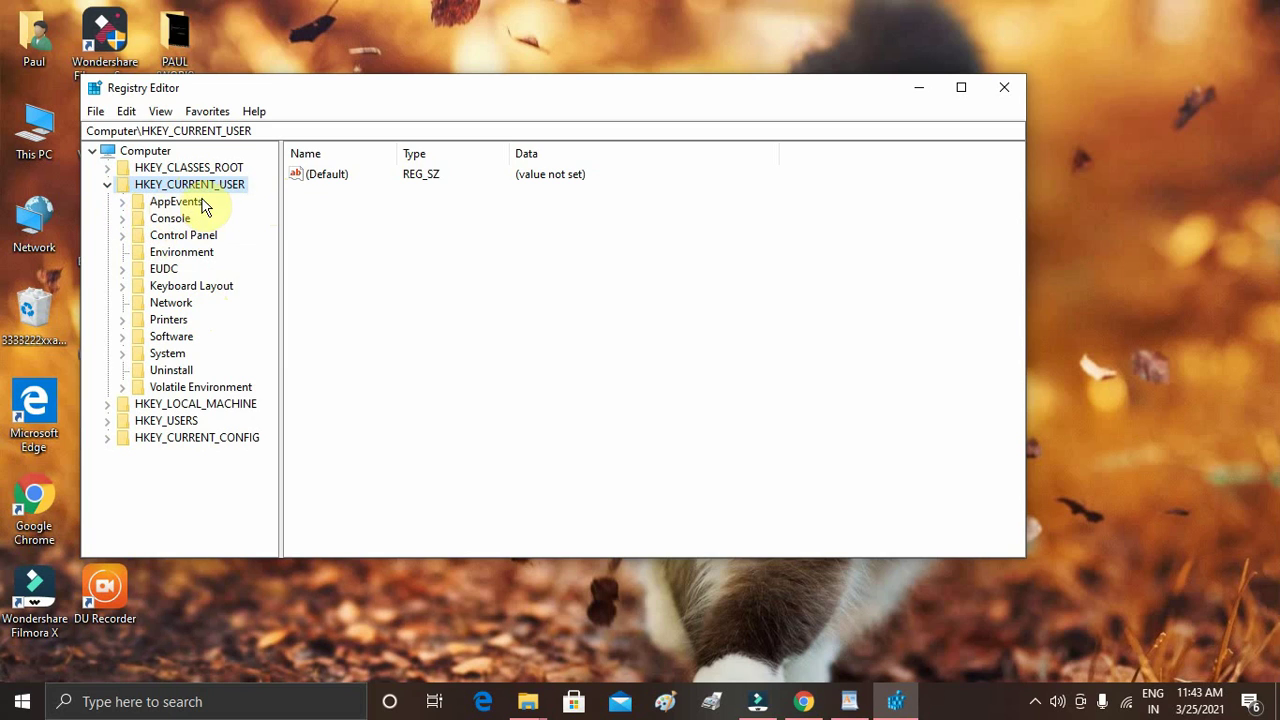
{"action": "left_click", "coordinate": [125, 203]}
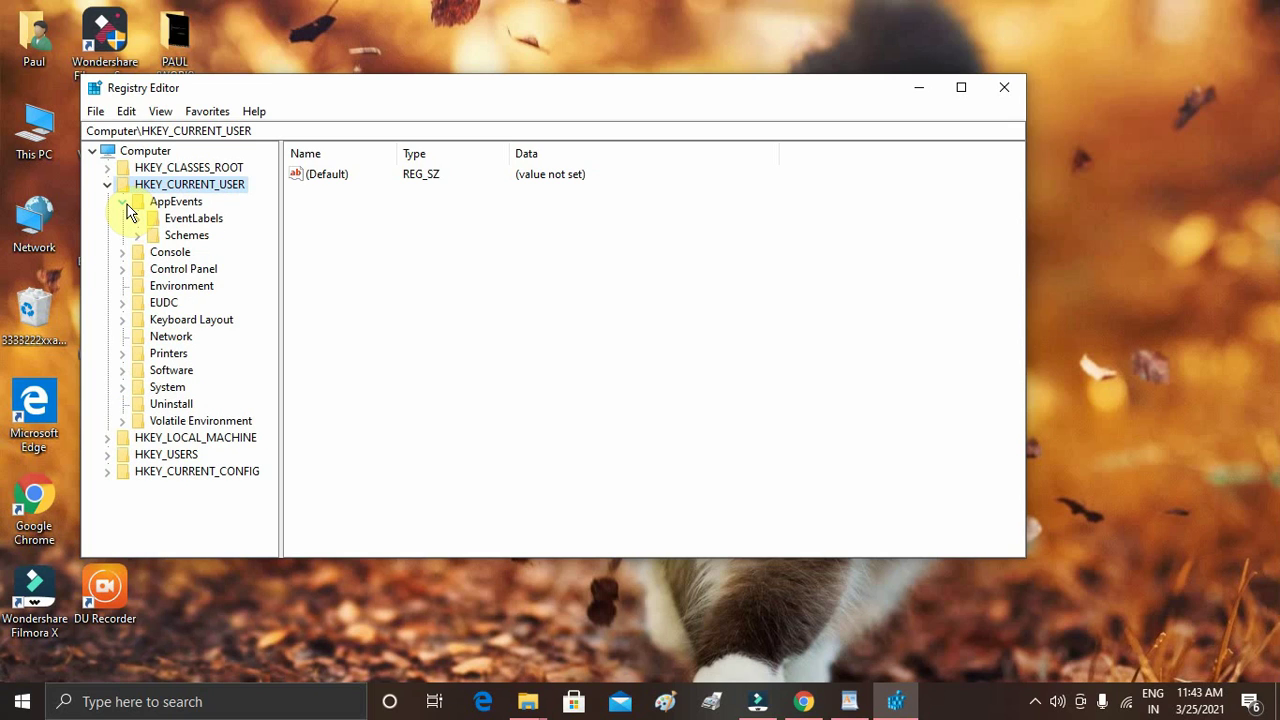
{"action": "left_click", "coordinate": [123, 205]}
{"action": "left_click", "coordinate": [122, 205]}
{"action": "left_click", "coordinate": [122, 205]}
{"action": "left_click", "coordinate": [122, 205]}
{"action": "left_click", "coordinate": [957, 89]}
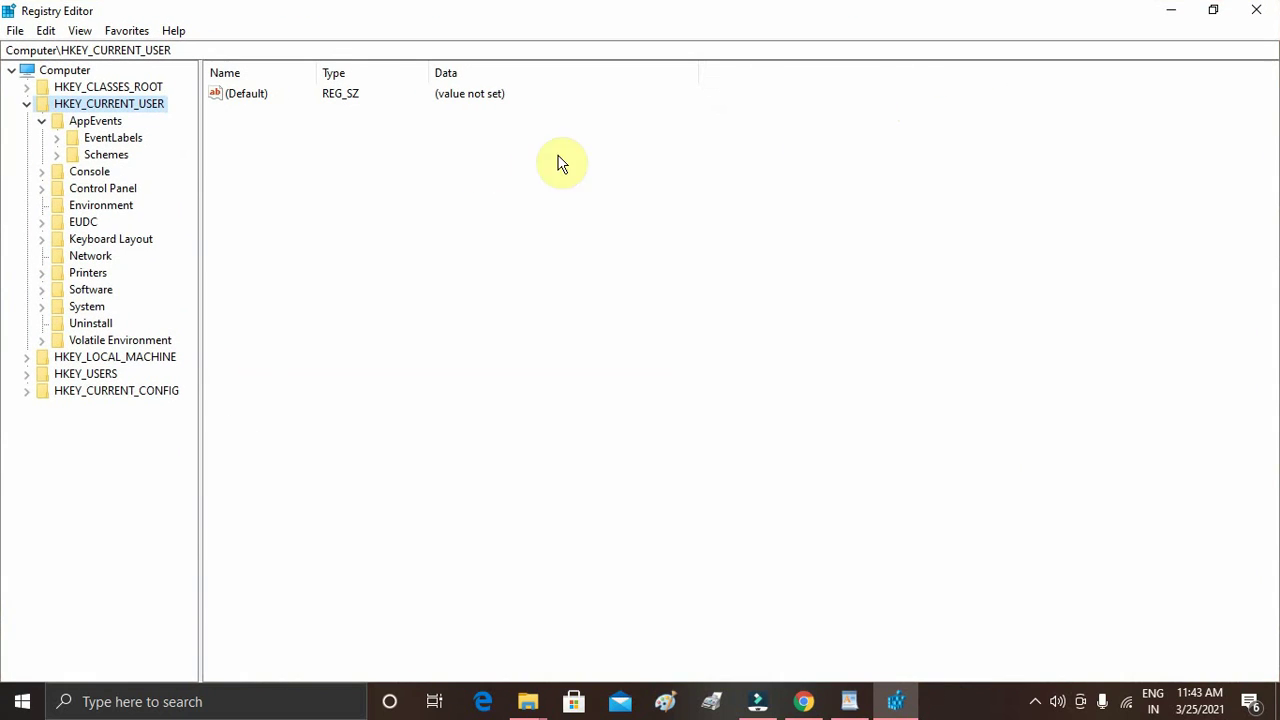
{"action": "left_click", "coordinate": [57, 139]}
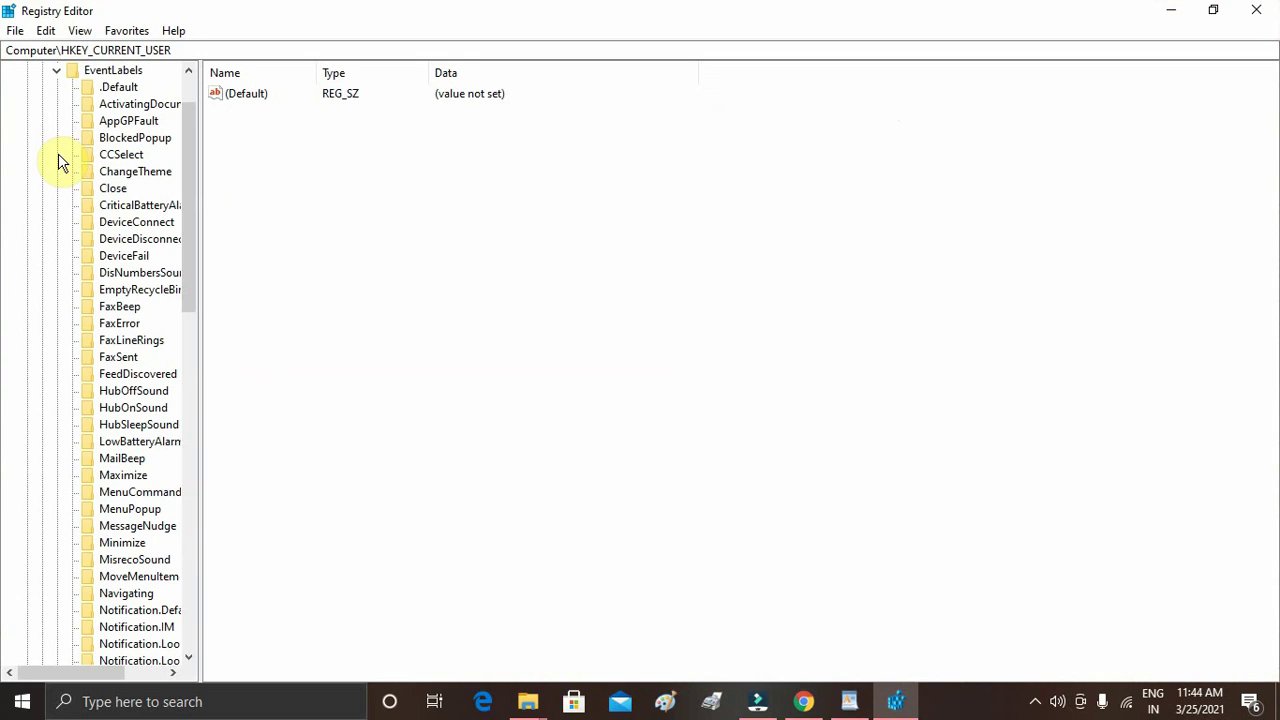
- Set the ExcludeFromCPL value of the WindowsLogon key under EventLabels to 0
{"action": "left_click_drag", "start_coordinate": [189, 251], "coordinate": [163, 609]}
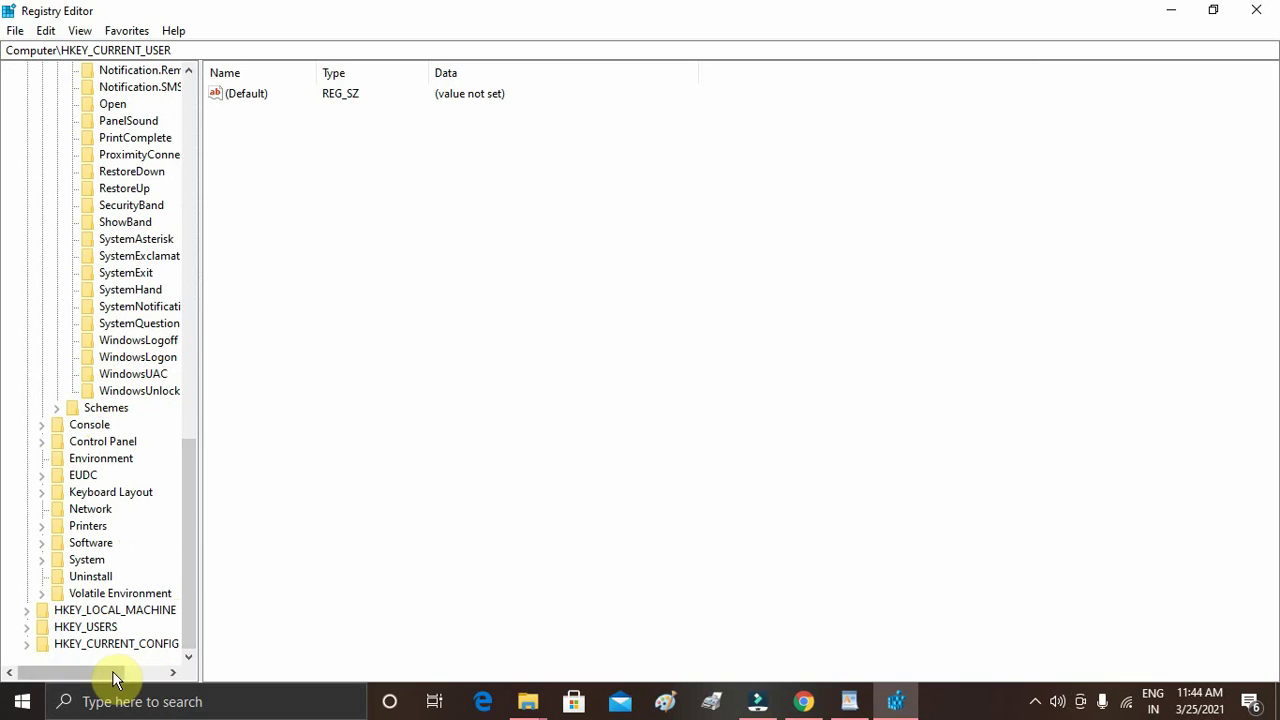
{"action": "left_click_drag", "start_coordinate": [100, 672], "coordinate": [125, 672]}
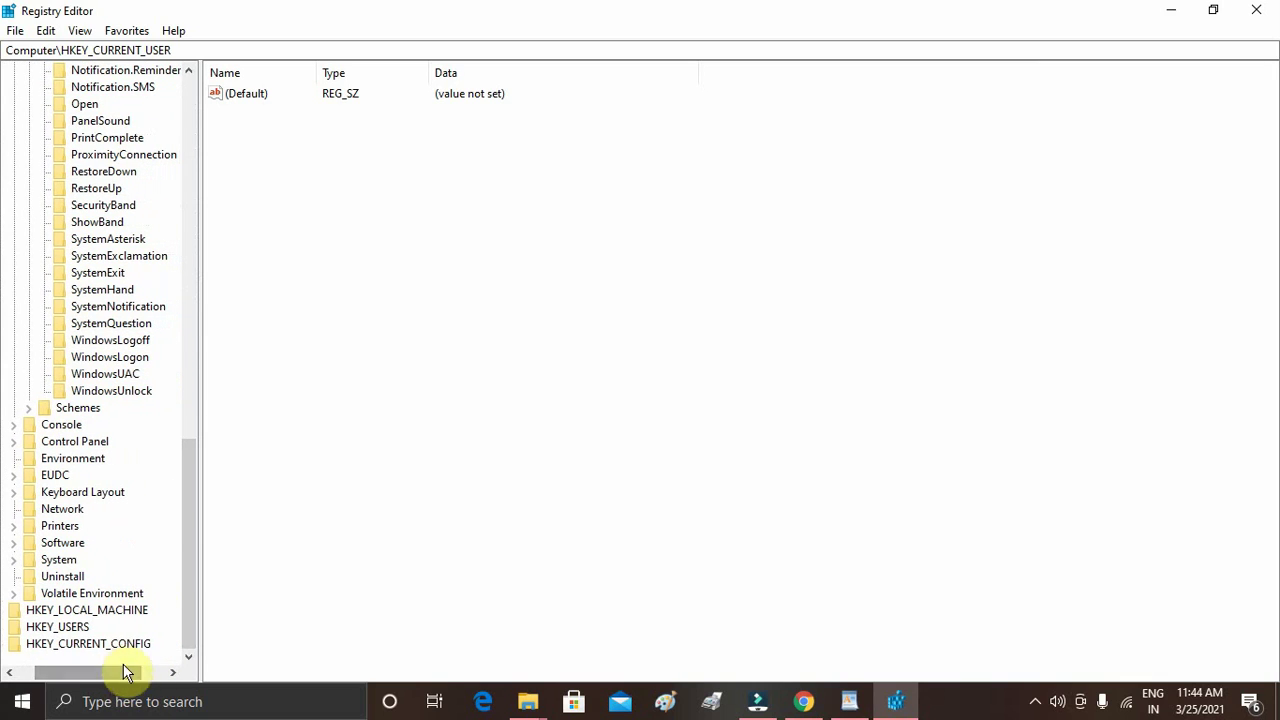
{"action": "left_click", "coordinate": [120, 359]}
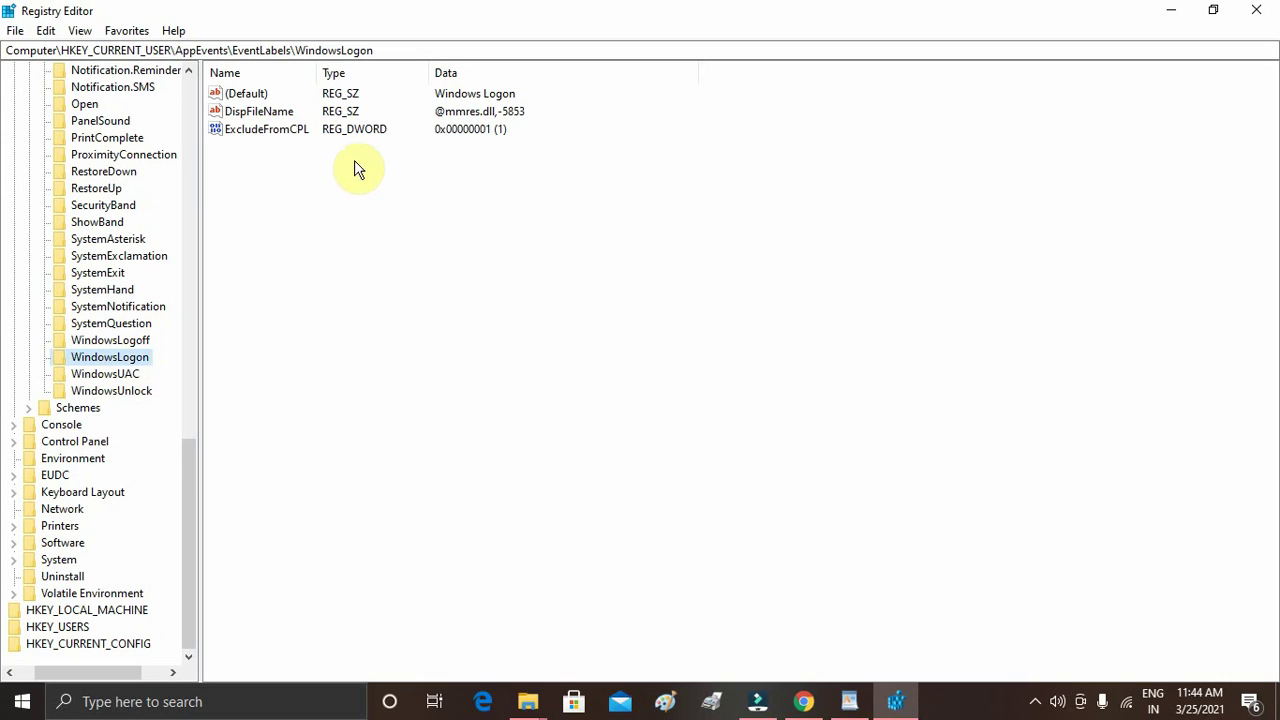
{"action": "double_click", "coordinate": [269, 128]}
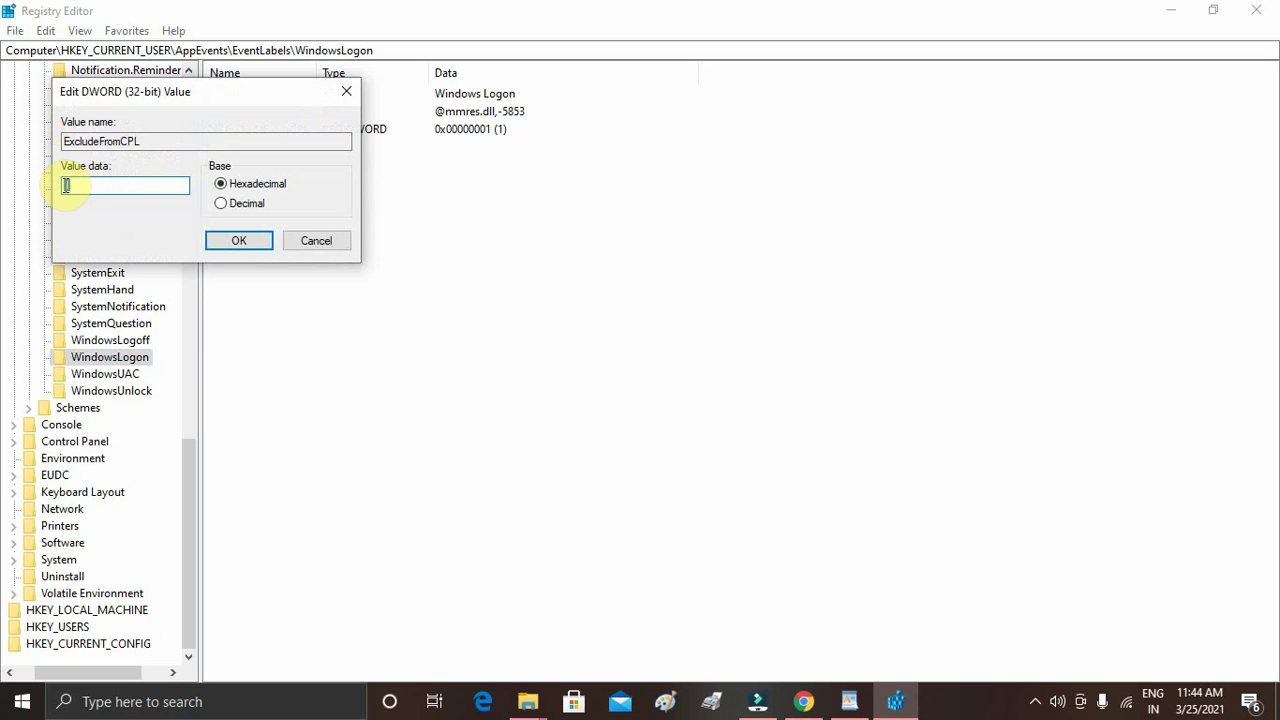
{"action": "type", "text": "0"}
{"action": "left_click", "coordinate": [247, 243]}
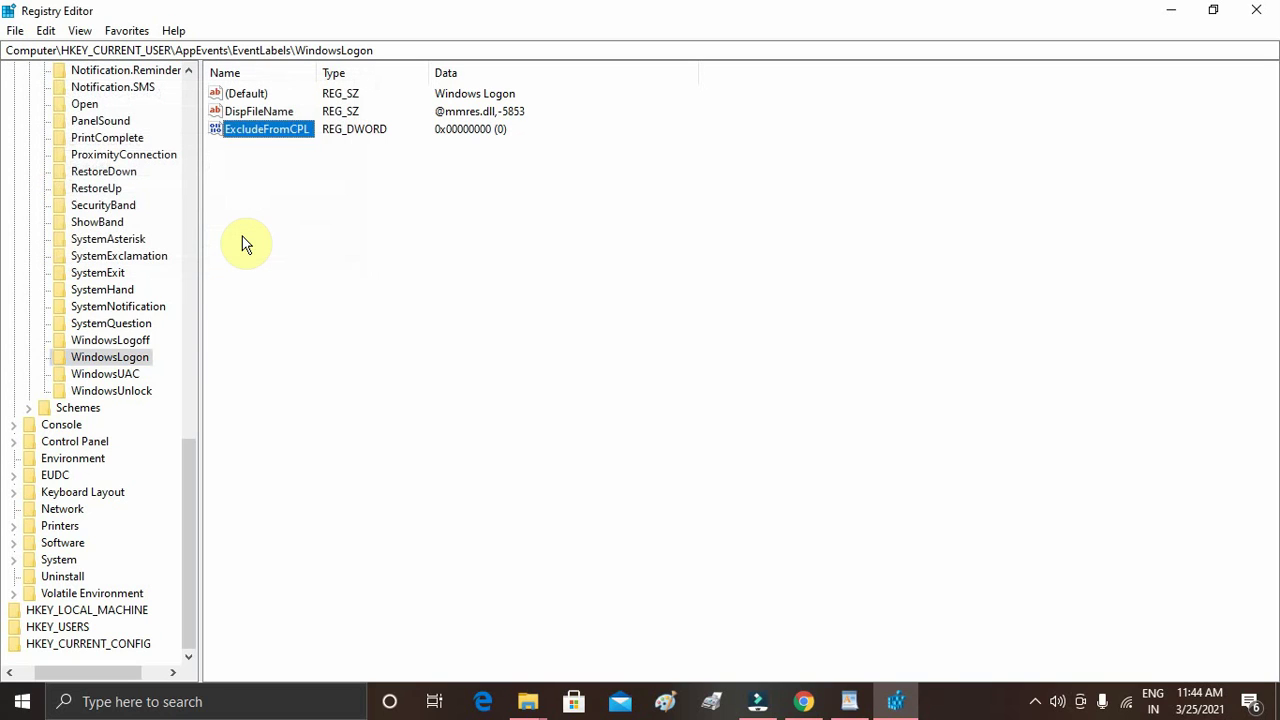
- Set the ExcludeFromCPL value of the WindowsLogoff key to 0 and close Registry Editor
{"action": "left_click", "coordinate": [117, 341]}
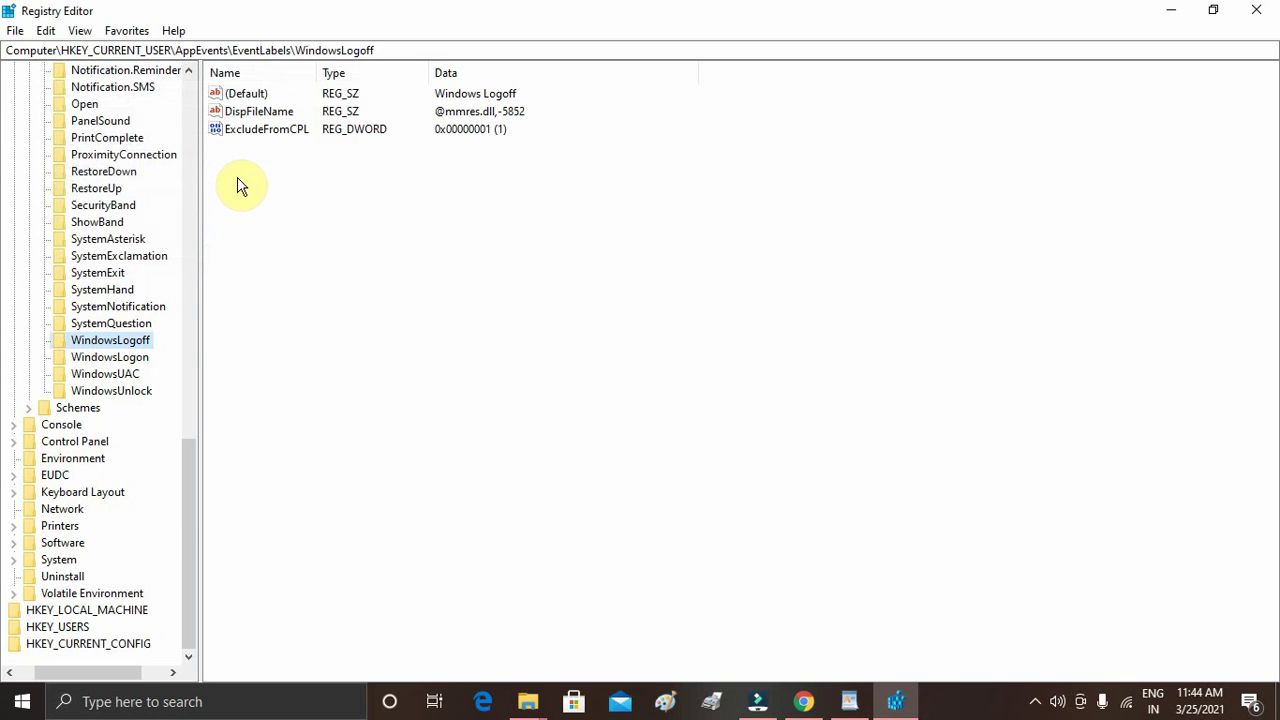
{"action": "double_click", "coordinate": [259, 131]}
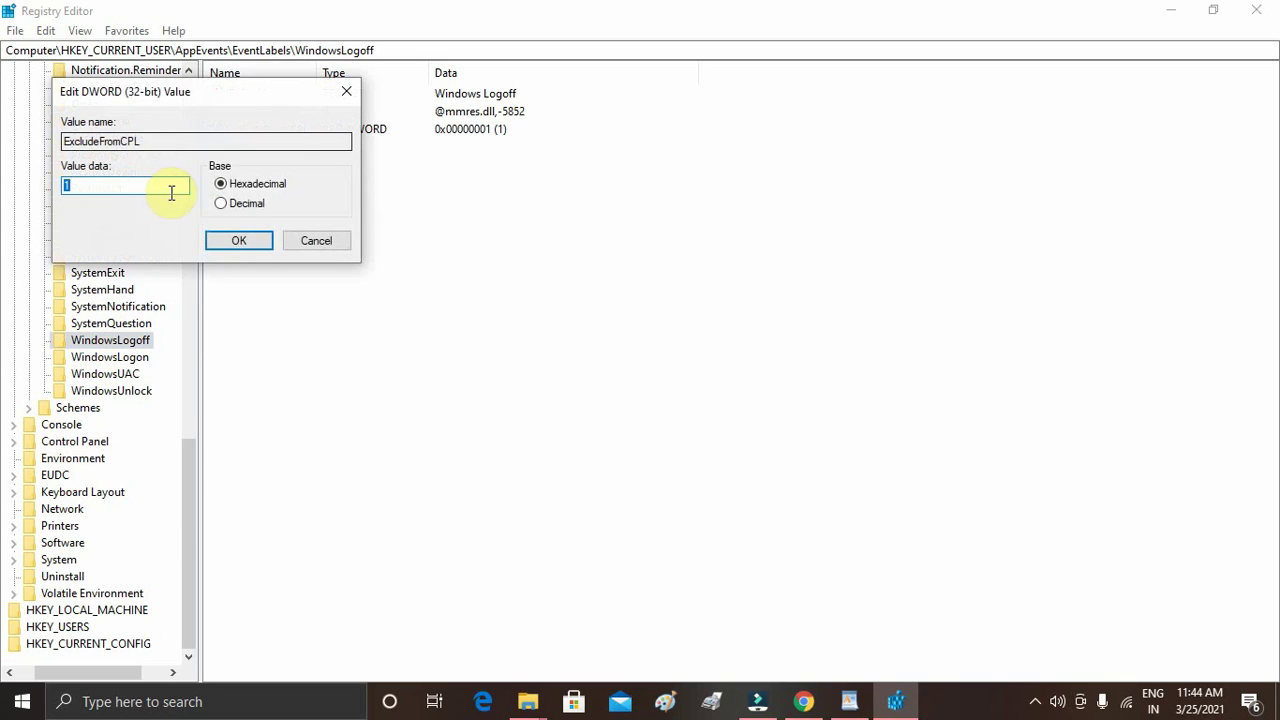
{"action": "type", "text": "0"}
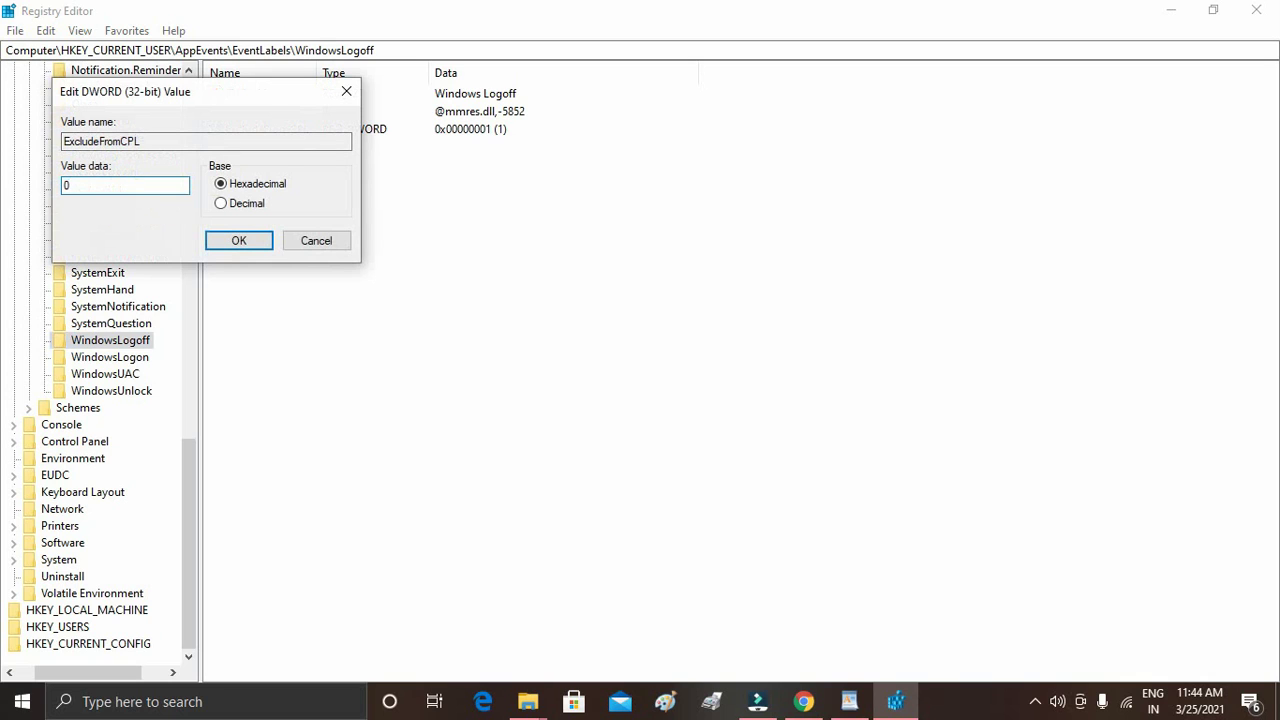
{"action": "key", "text": "Return"}
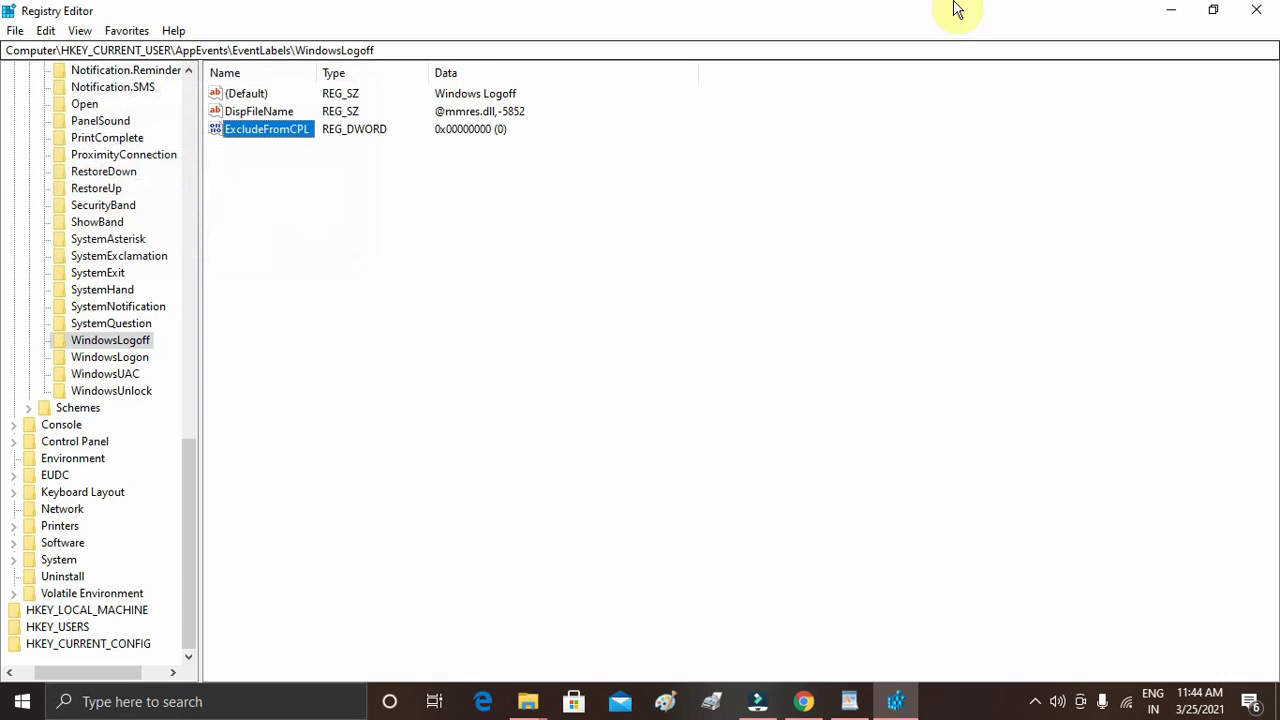
{"action": "left_click", "coordinate": [1262, 10]}
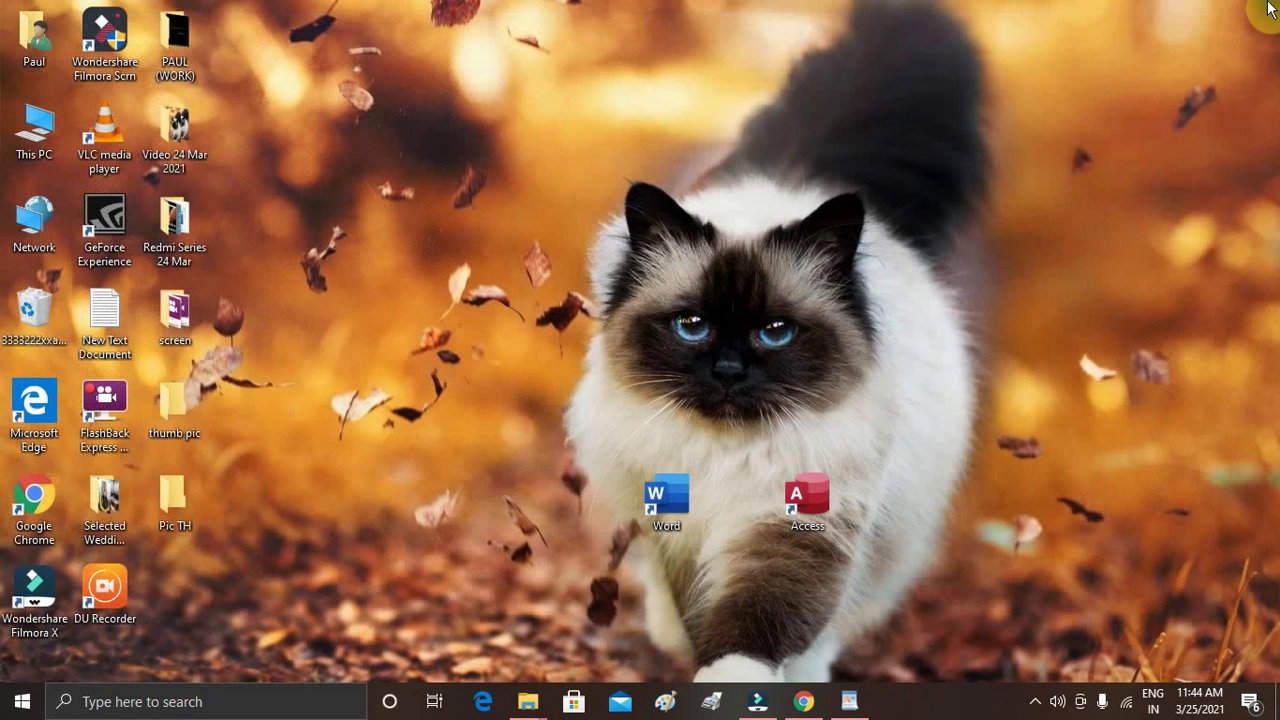
- Open Control Panel in a maximized window and display its items as large icons
{"action": "left_click", "coordinate": [100, 701]}
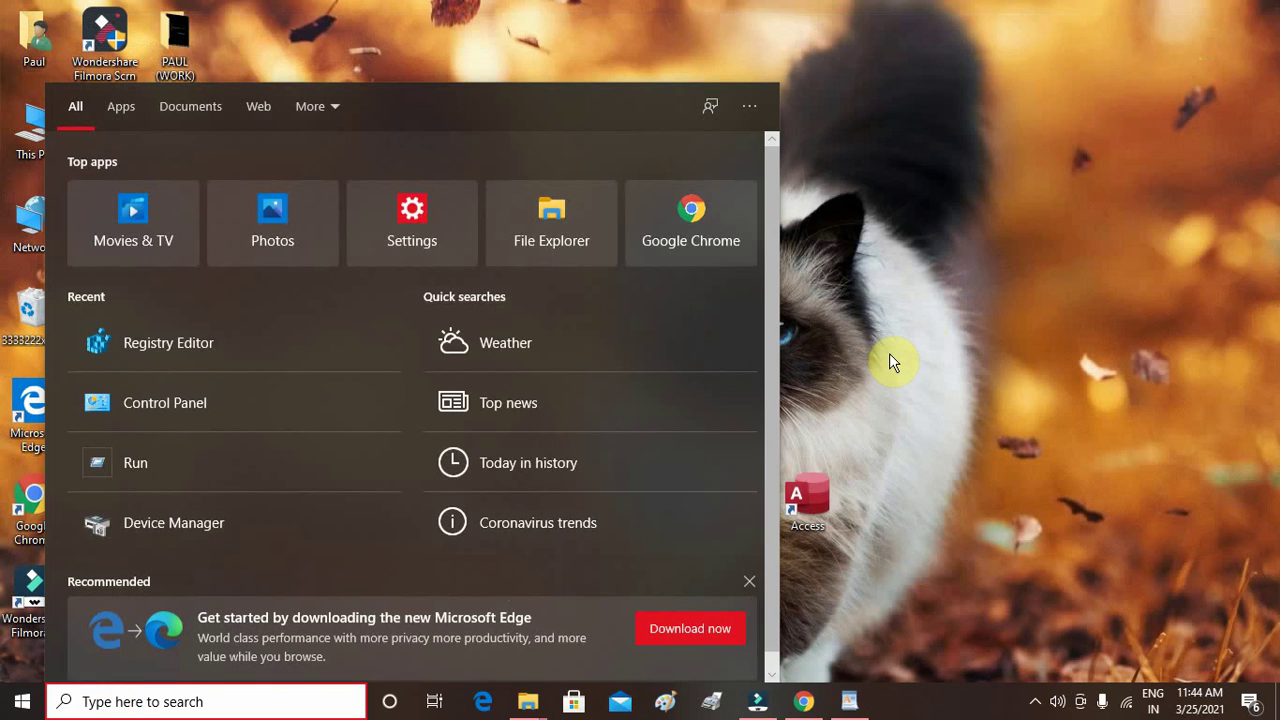
{"action": "type", "text": "con"}
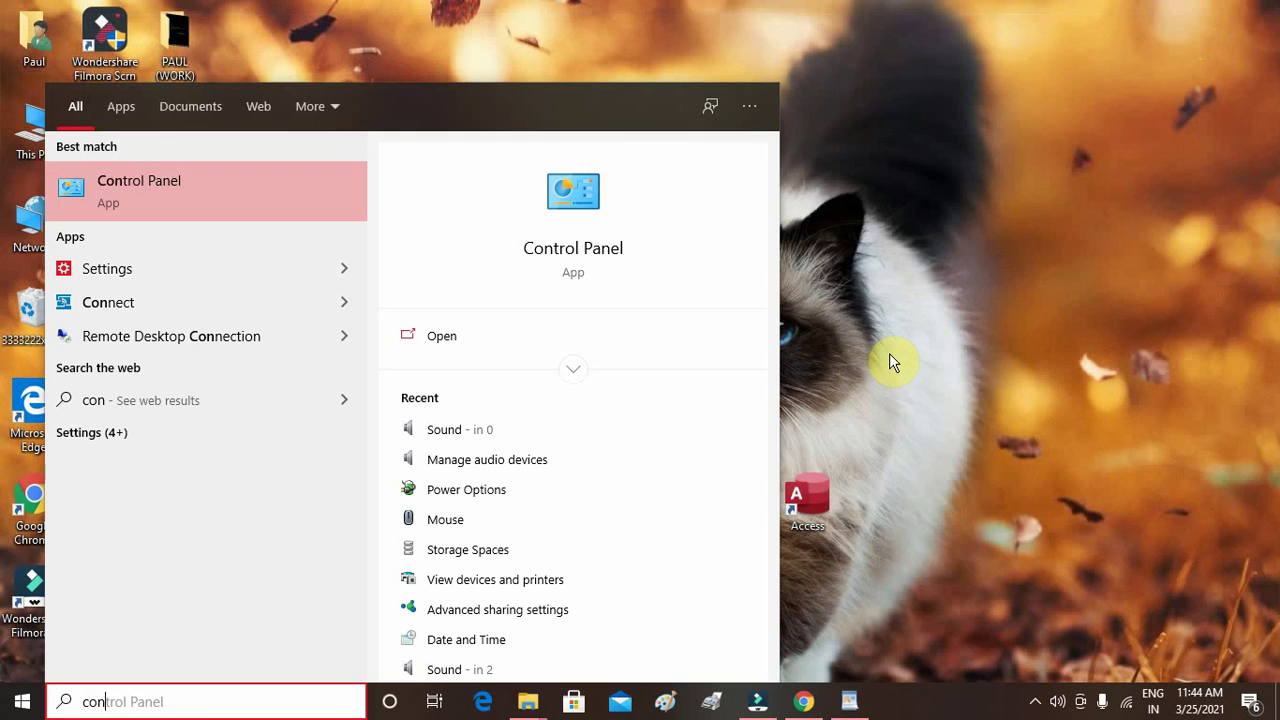
{"action": "type", "text": "trol"}
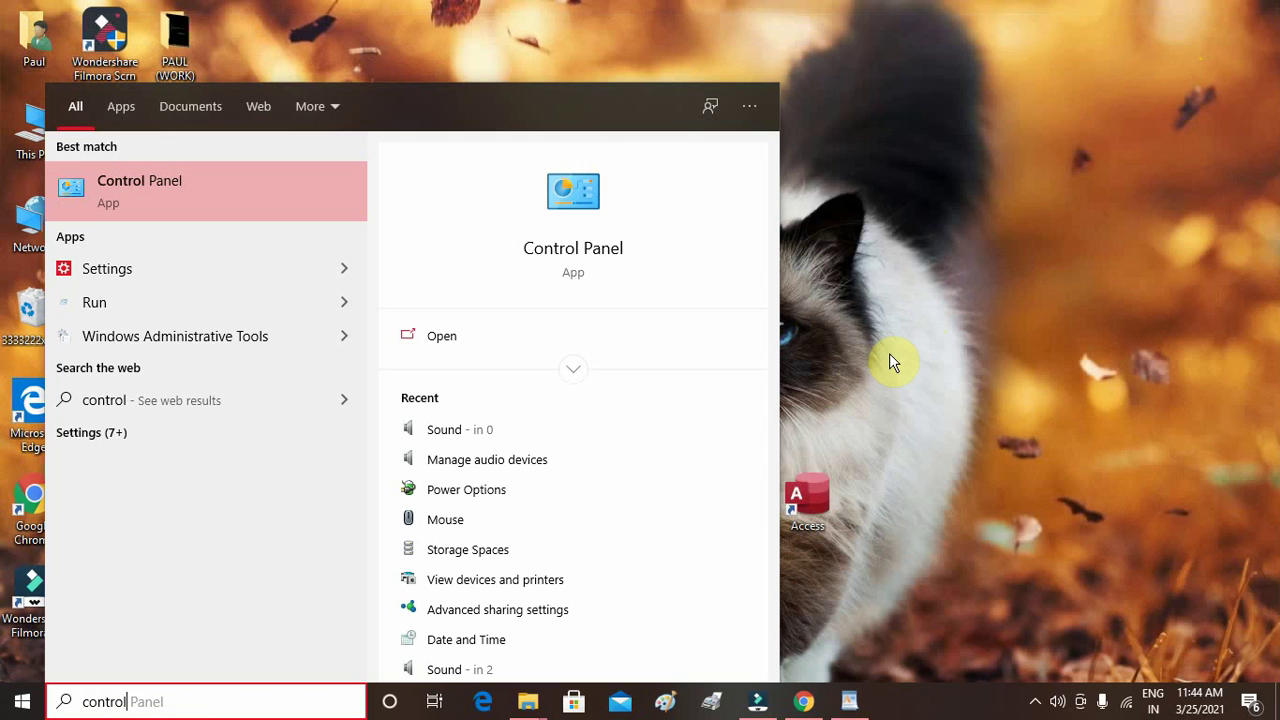
{"action": "left_click", "coordinate": [284, 190]}
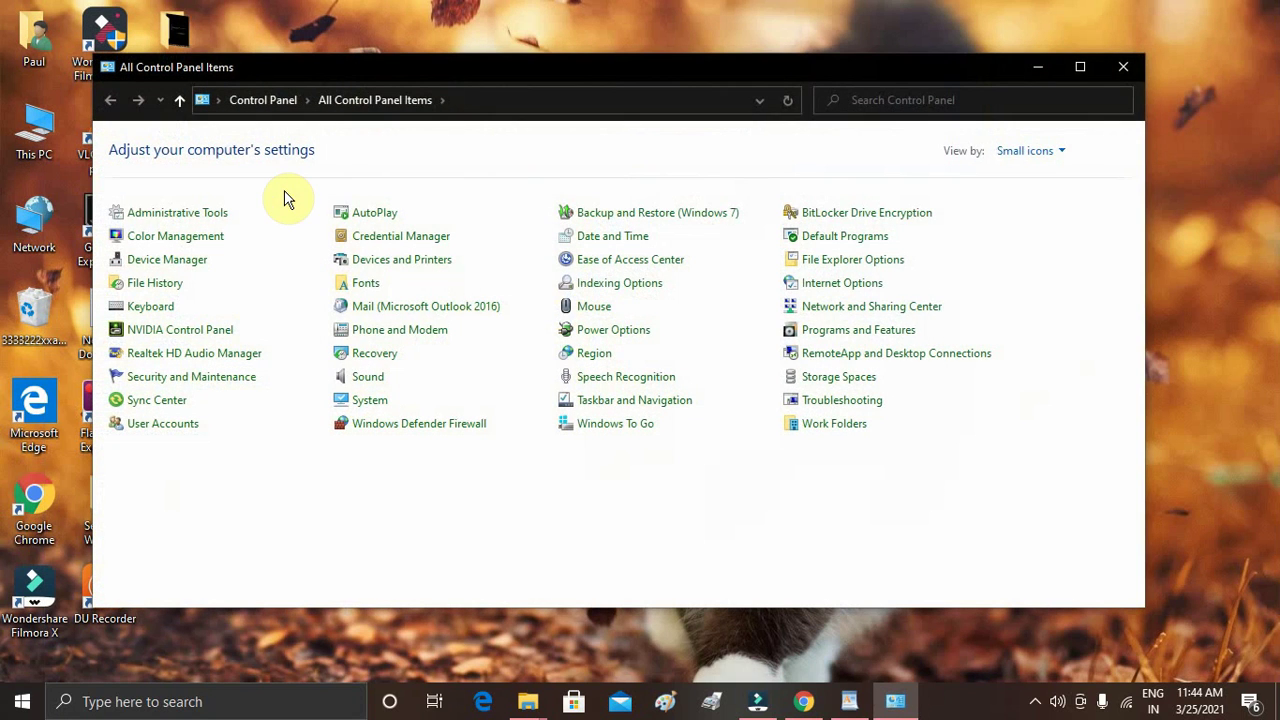
{"action": "left_click", "coordinate": [1080, 68]}
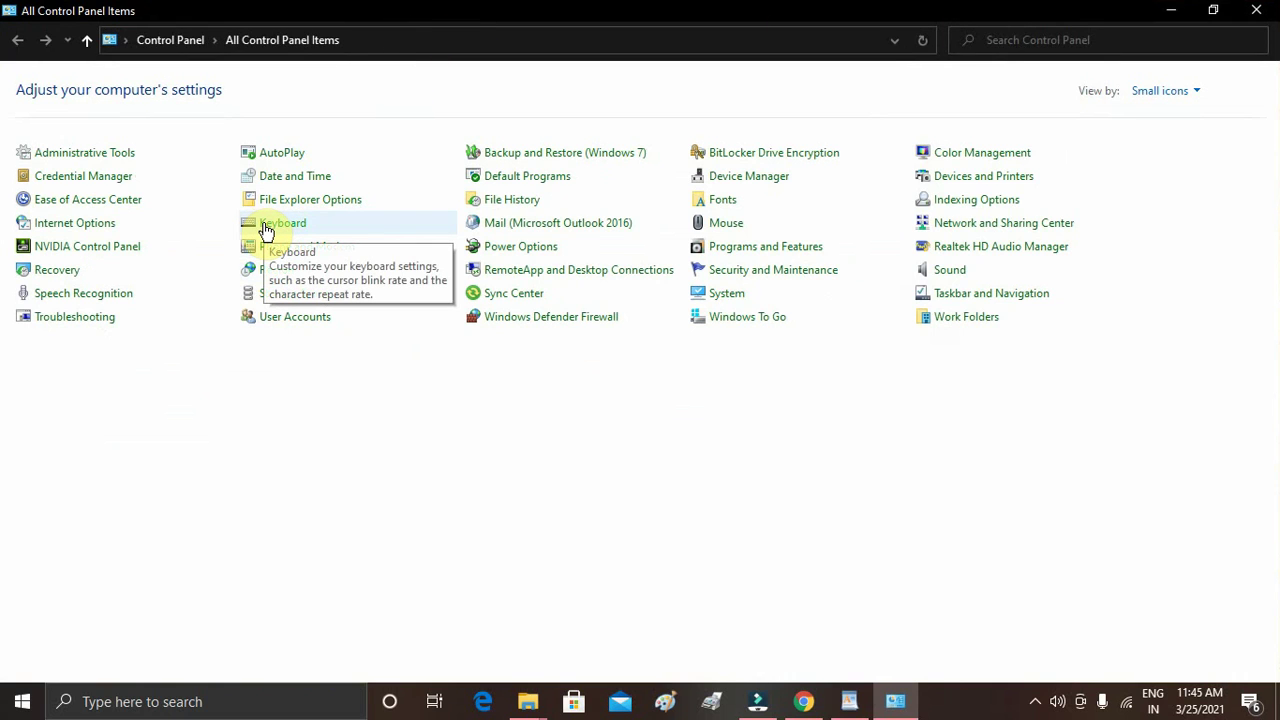
{"action": "left_click", "coordinate": [1170, 93]}
{"action": "left_click", "coordinate": [1173, 135]}
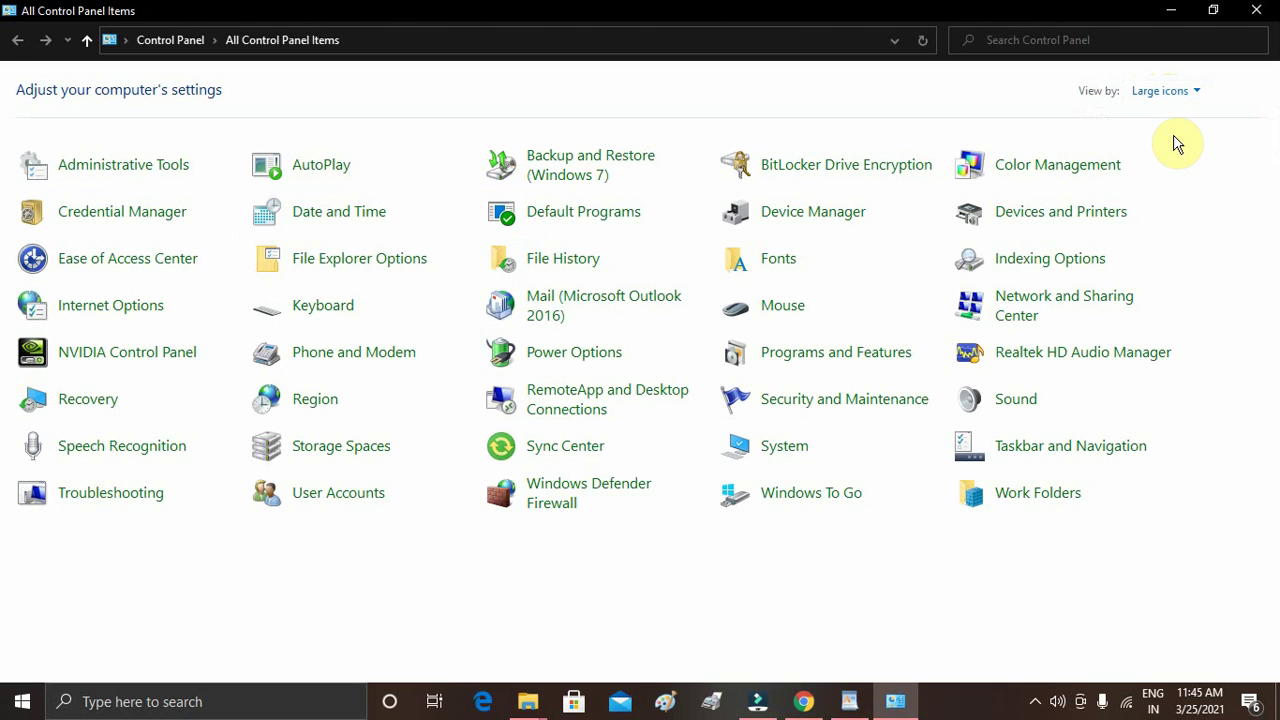
- Open the Sound settings from Control Panel and show the sound scheme with its program events
{"action": "left_click", "coordinate": [970, 391]}
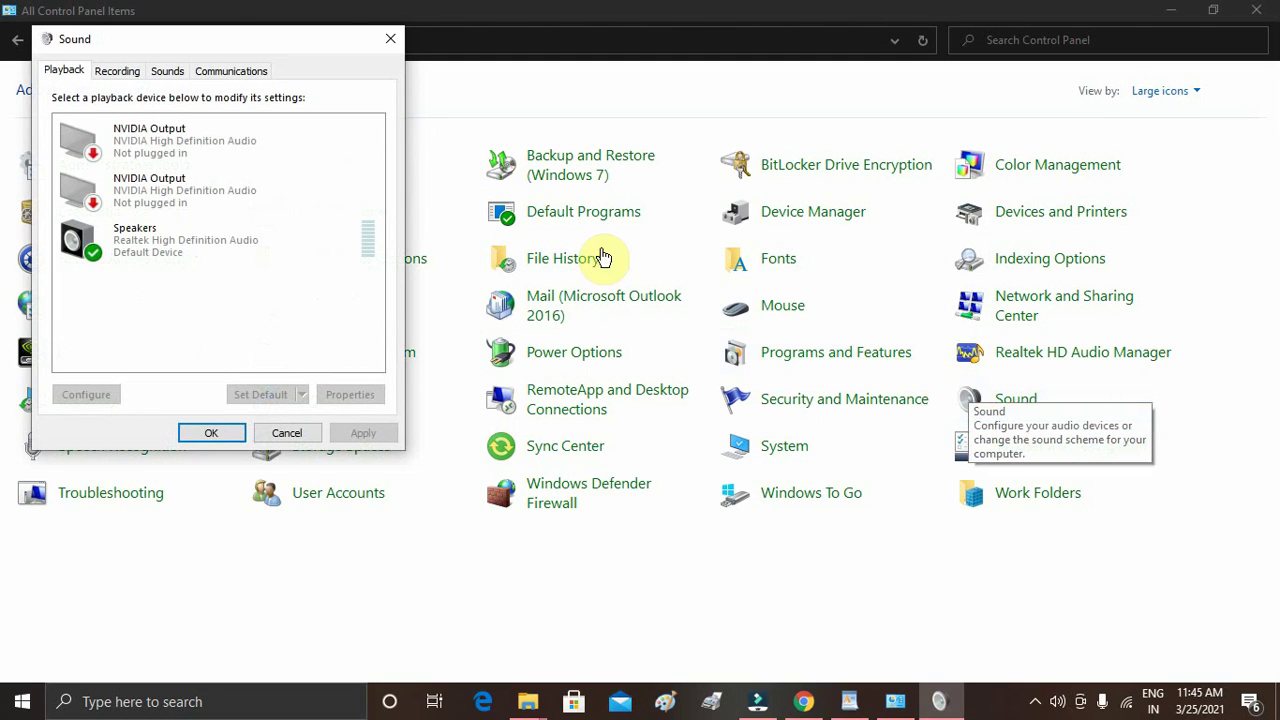
{"action": "left_click_drag", "start_coordinate": [210, 39], "coordinate": [474, 51]}
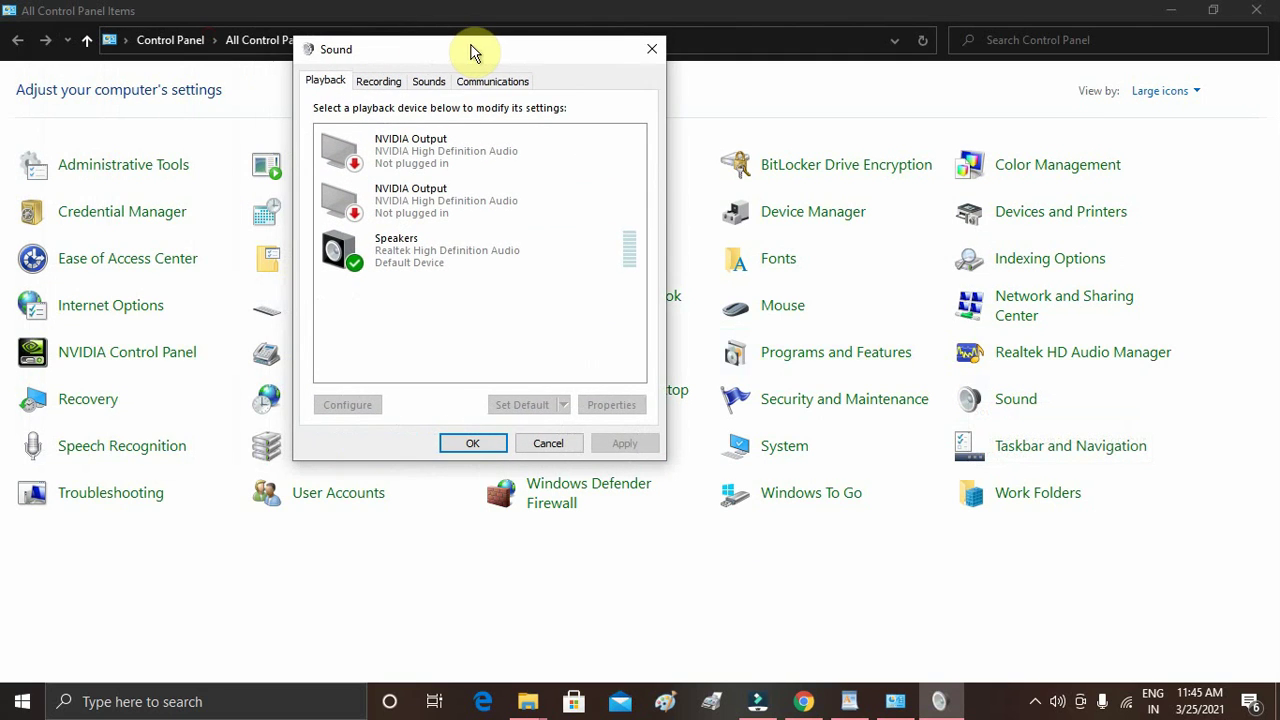
{"action": "left_click", "coordinate": [428, 84]}
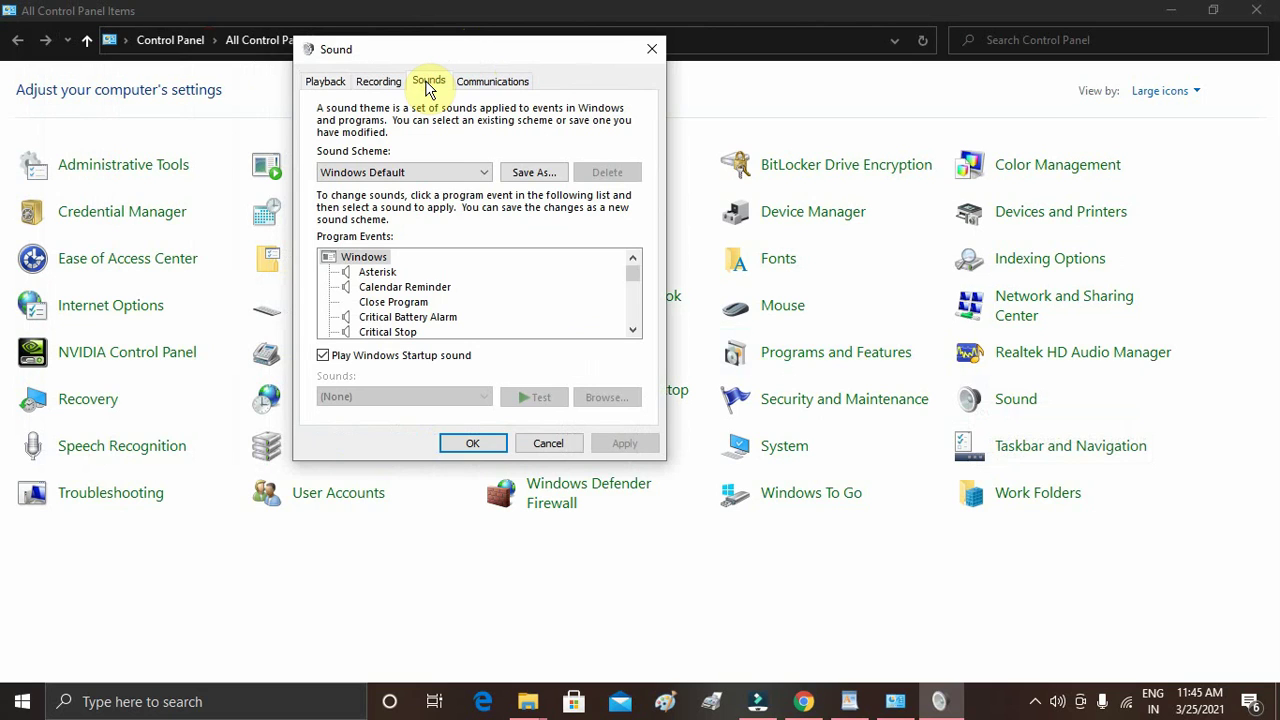
- Assign the Speech Off sound to the Windows Logoff program event
{"action": "left_click_drag", "start_coordinate": [631, 265], "coordinate": [634, 298]}
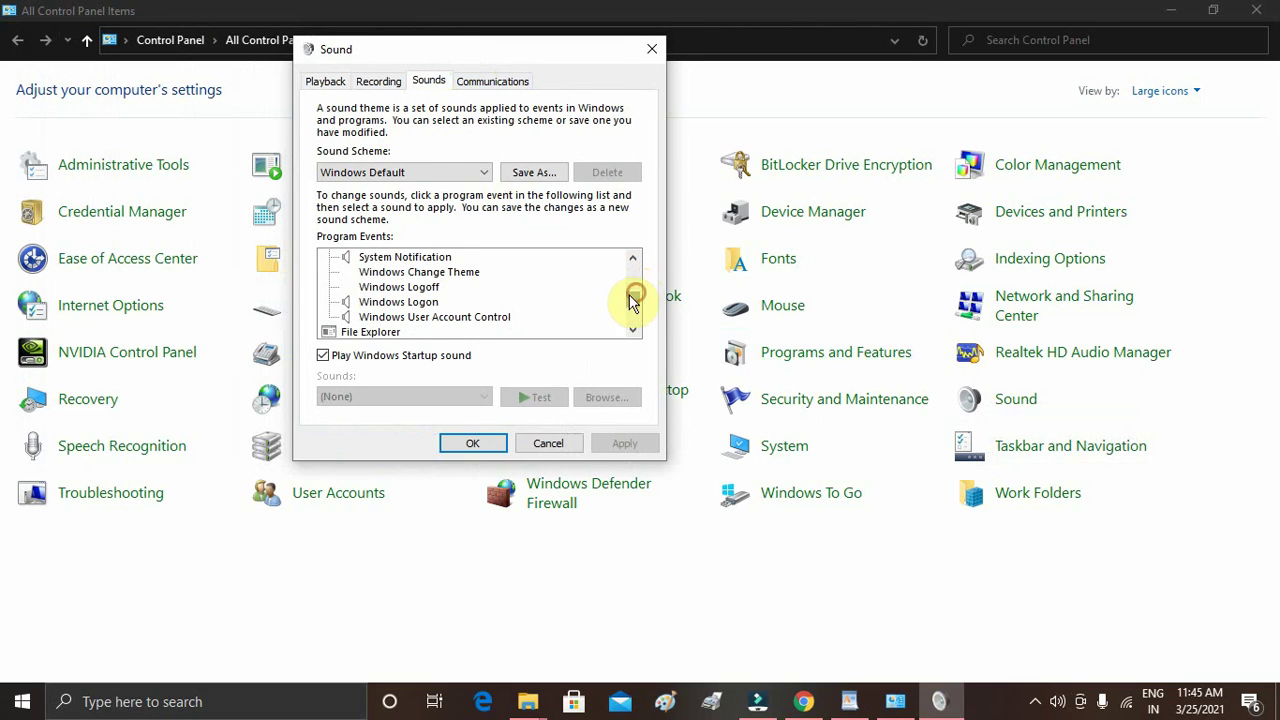
{"action": "left_click", "coordinate": [373, 288]}
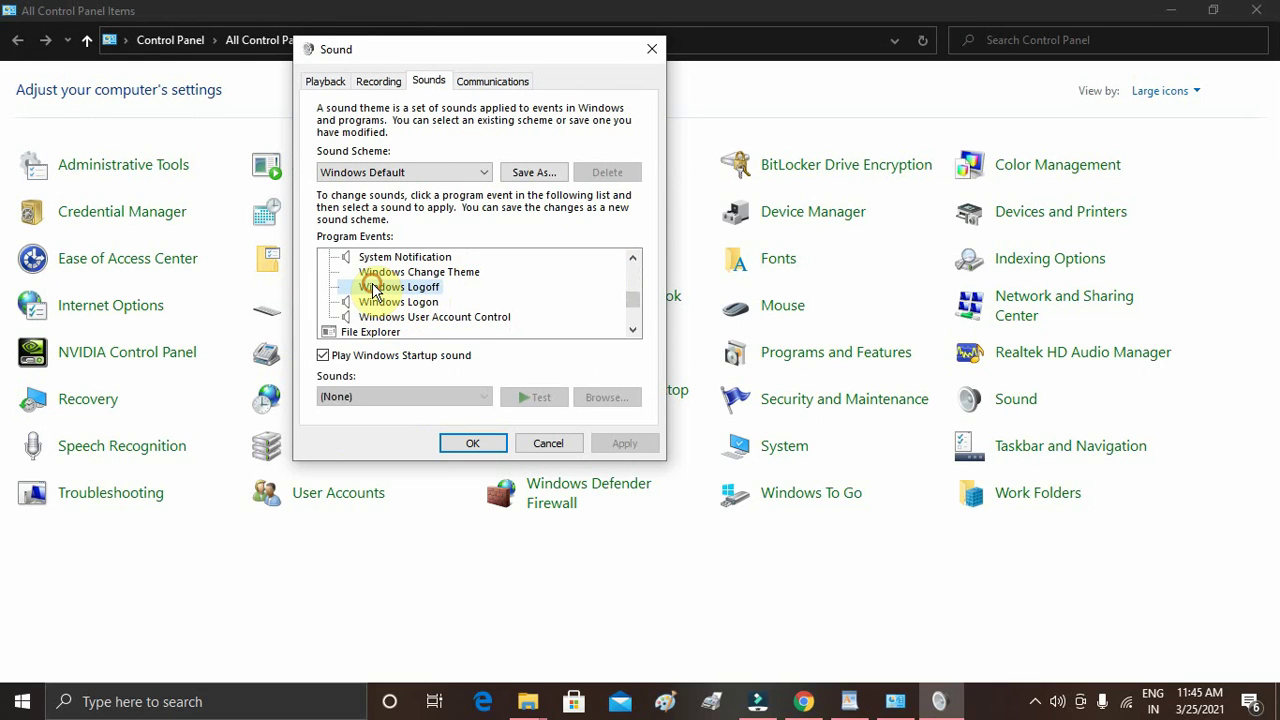
{"action": "left_click", "coordinate": [425, 400]}
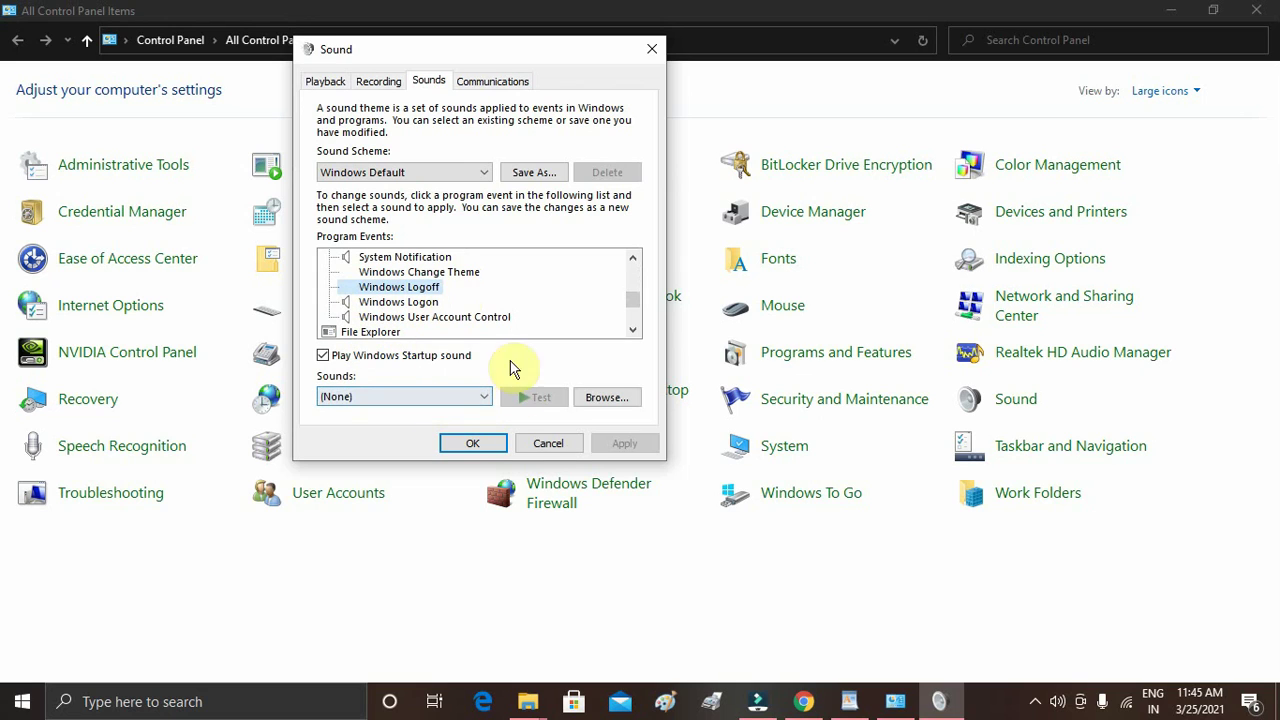
{"action": "left_click", "coordinate": [468, 396]}
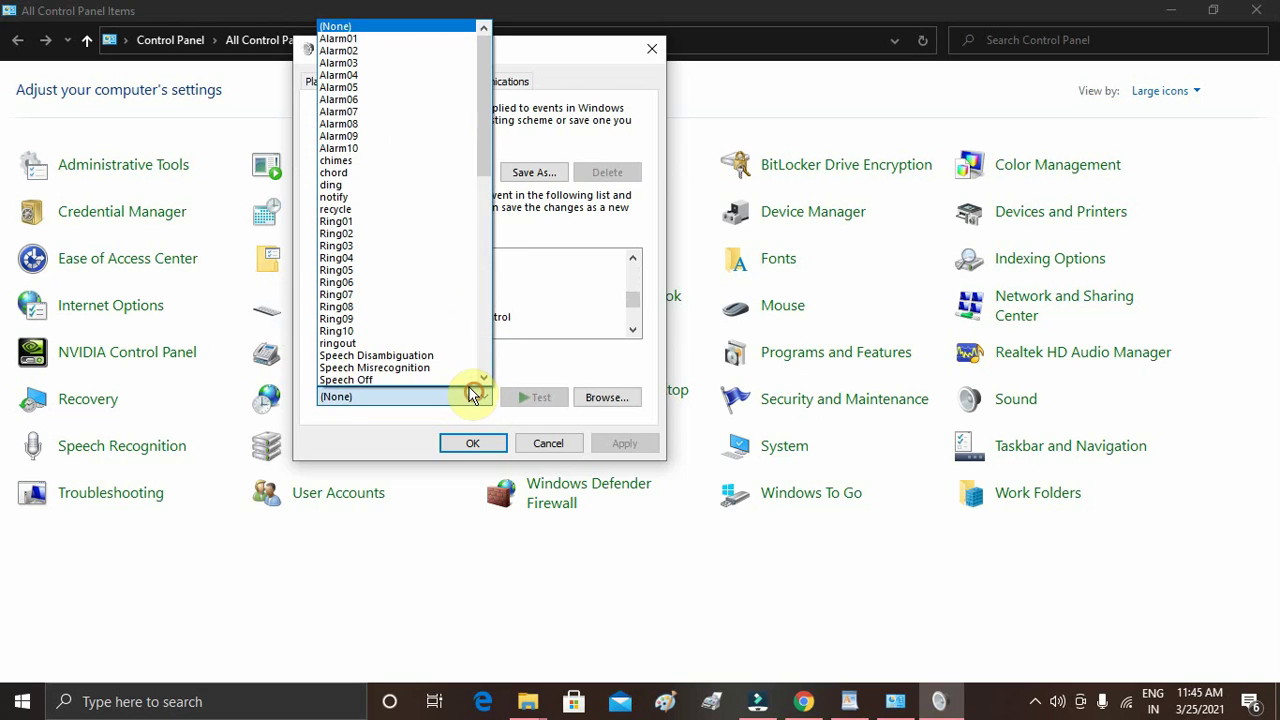
{"action": "left_click", "coordinate": [413, 380]}
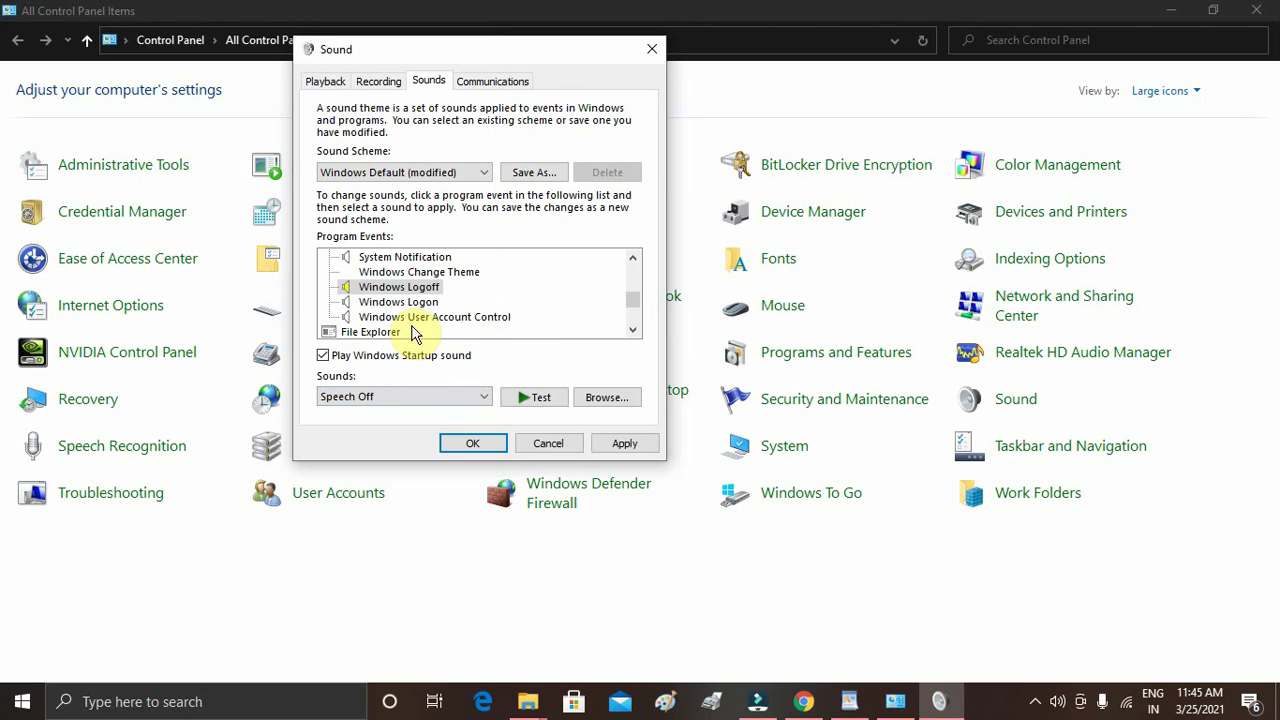
{"action": "left_click", "coordinate": [620, 445]}
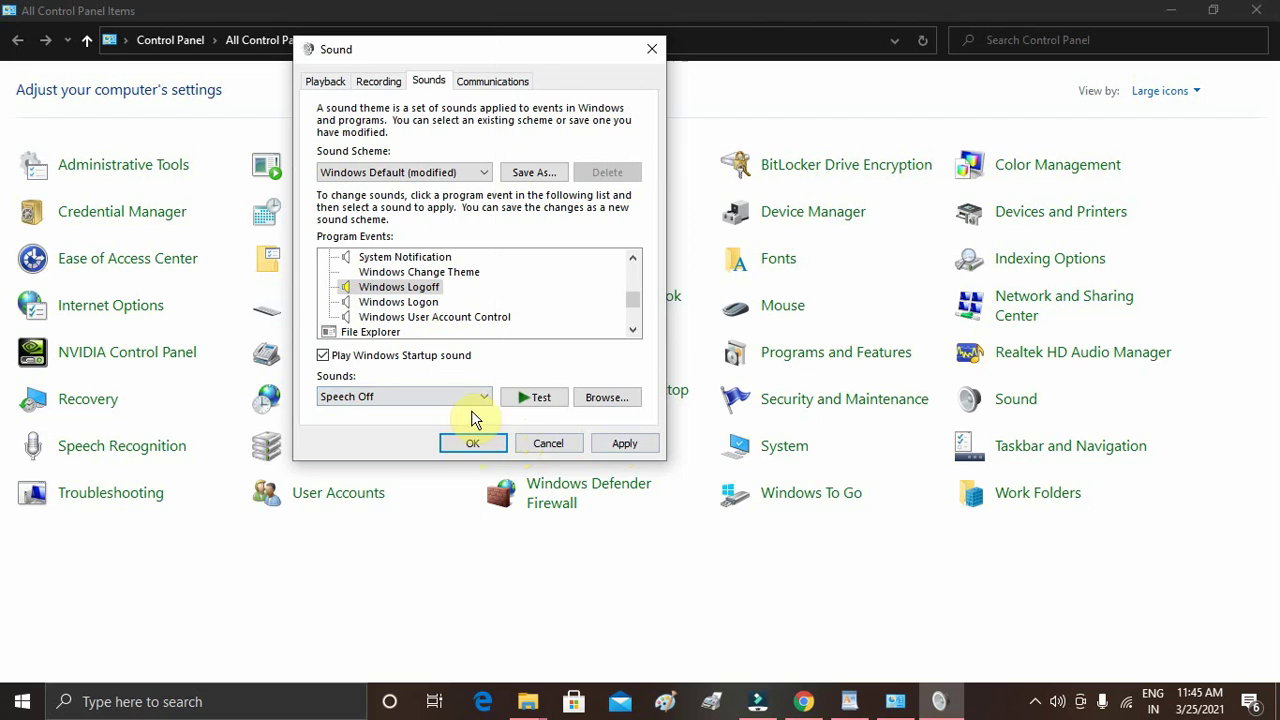
{"action": "left_click", "coordinate": [465, 442]}
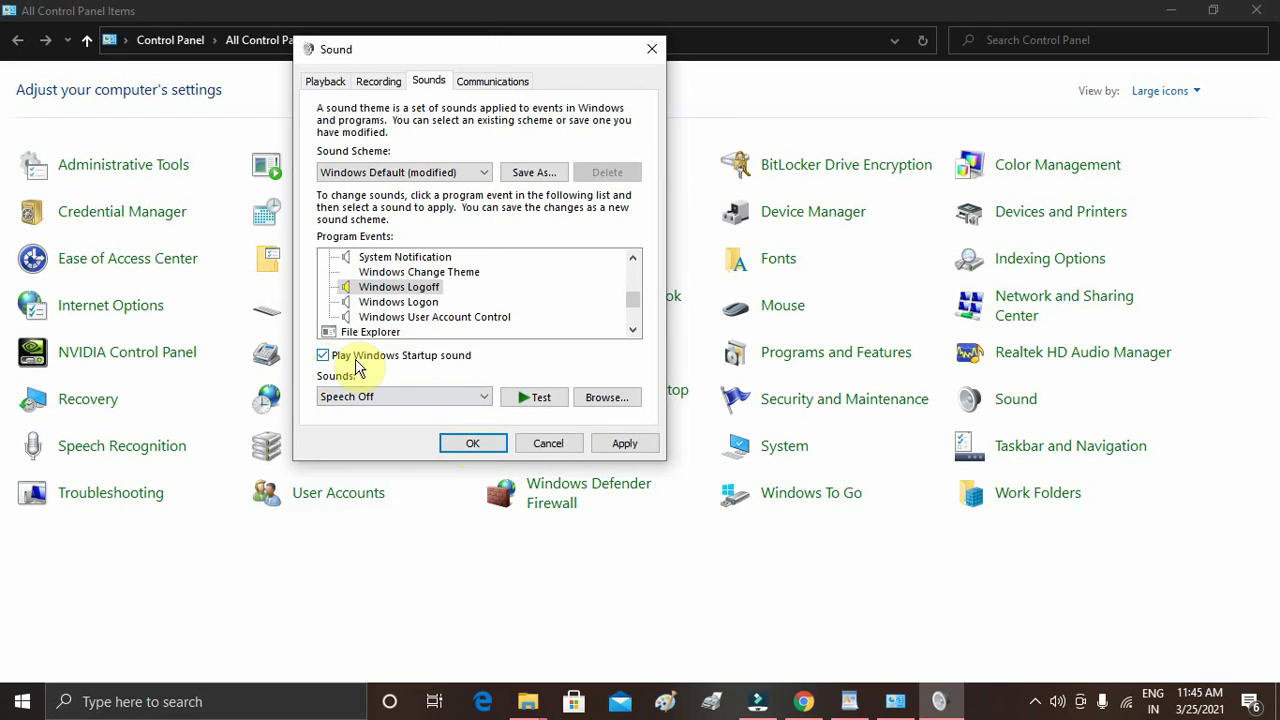
{"action": "left_click", "coordinate": [322, 357]}
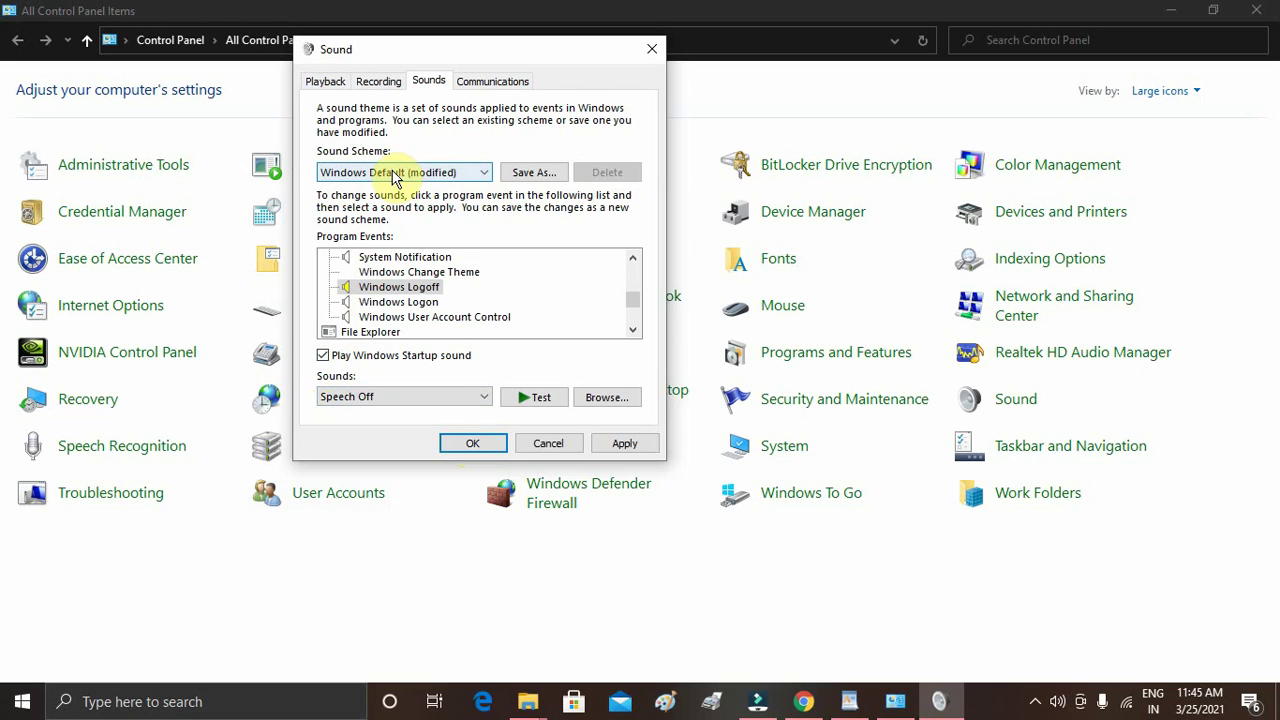
{"action": "left_click", "coordinate": [468, 174]}
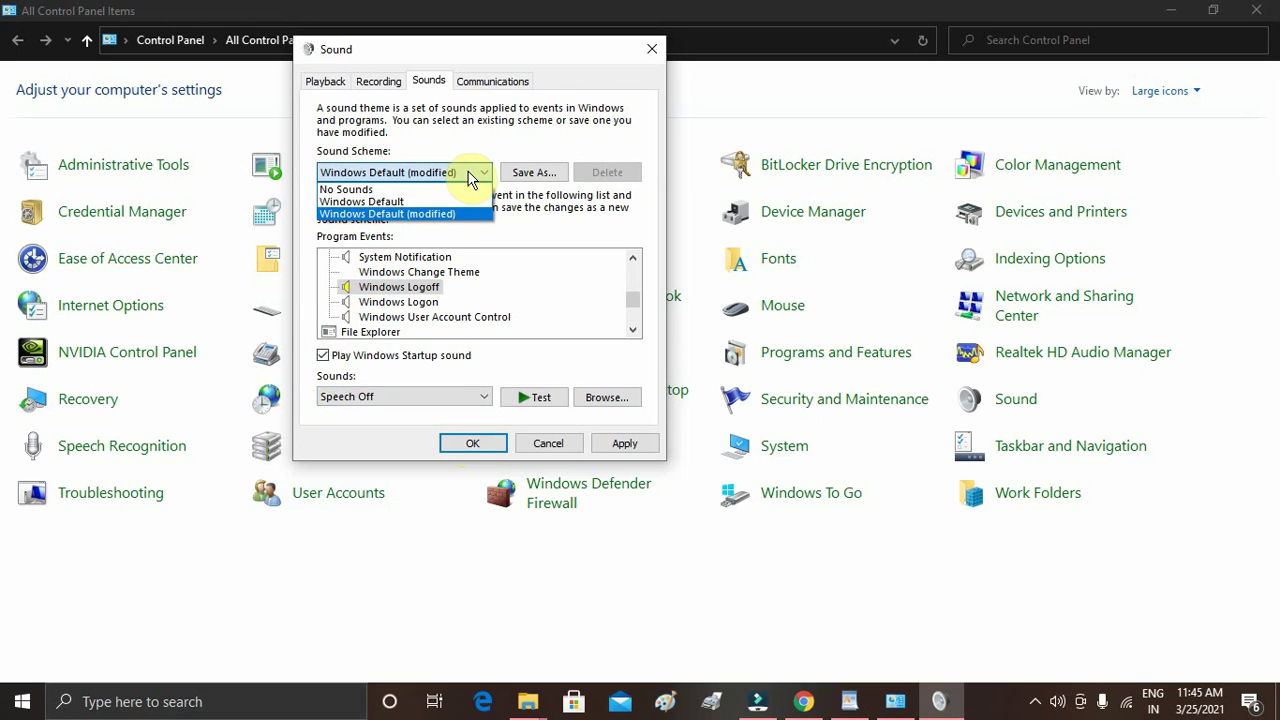
{"action": "left_click", "coordinate": [467, 173]}
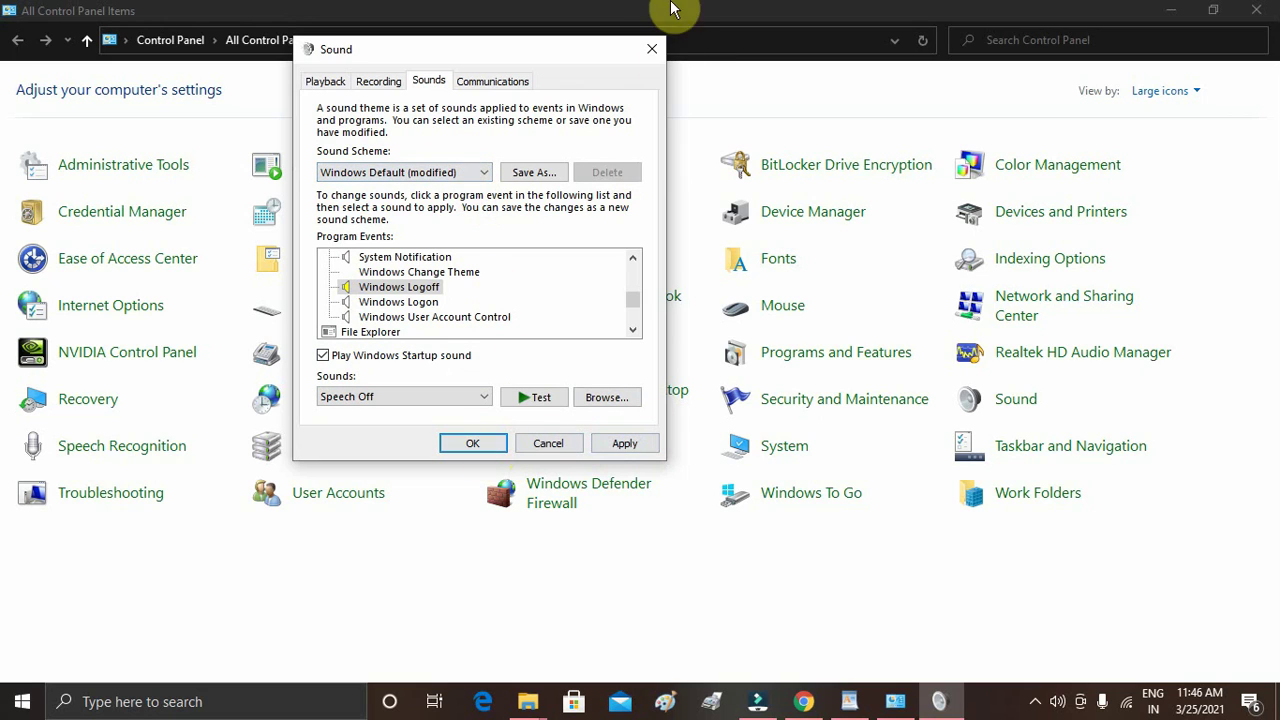
- Apply the modified sound scheme, confirm the Sound settings and close Control Panel
{"action": "left_click", "coordinate": [600, 444]}
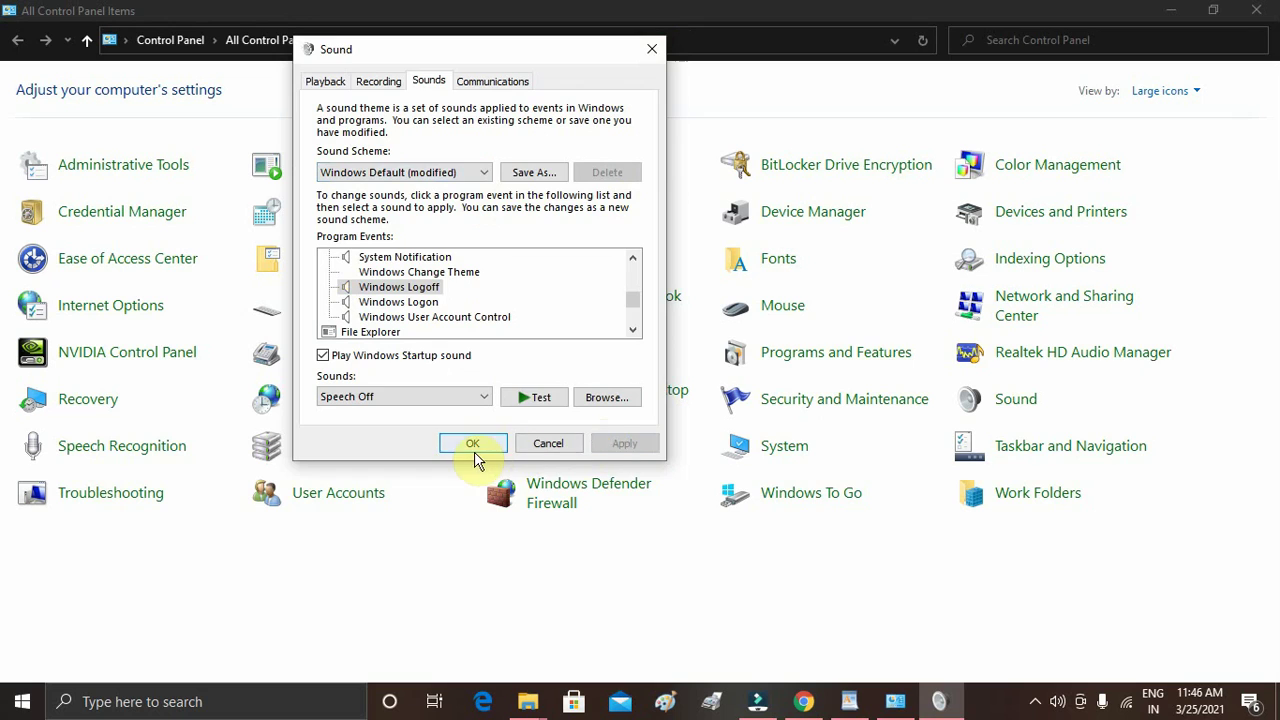
{"action": "left_click", "coordinate": [471, 445]}
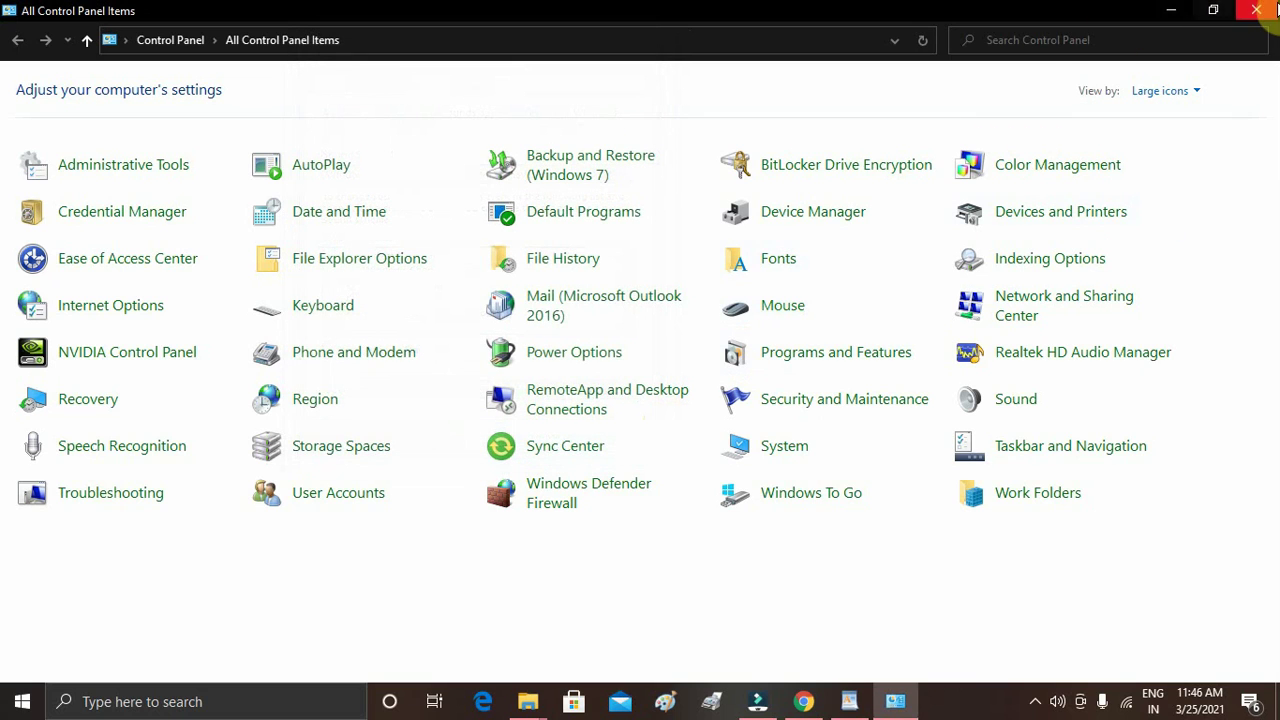
{"action": "left_click", "coordinate": [1256, 9]}
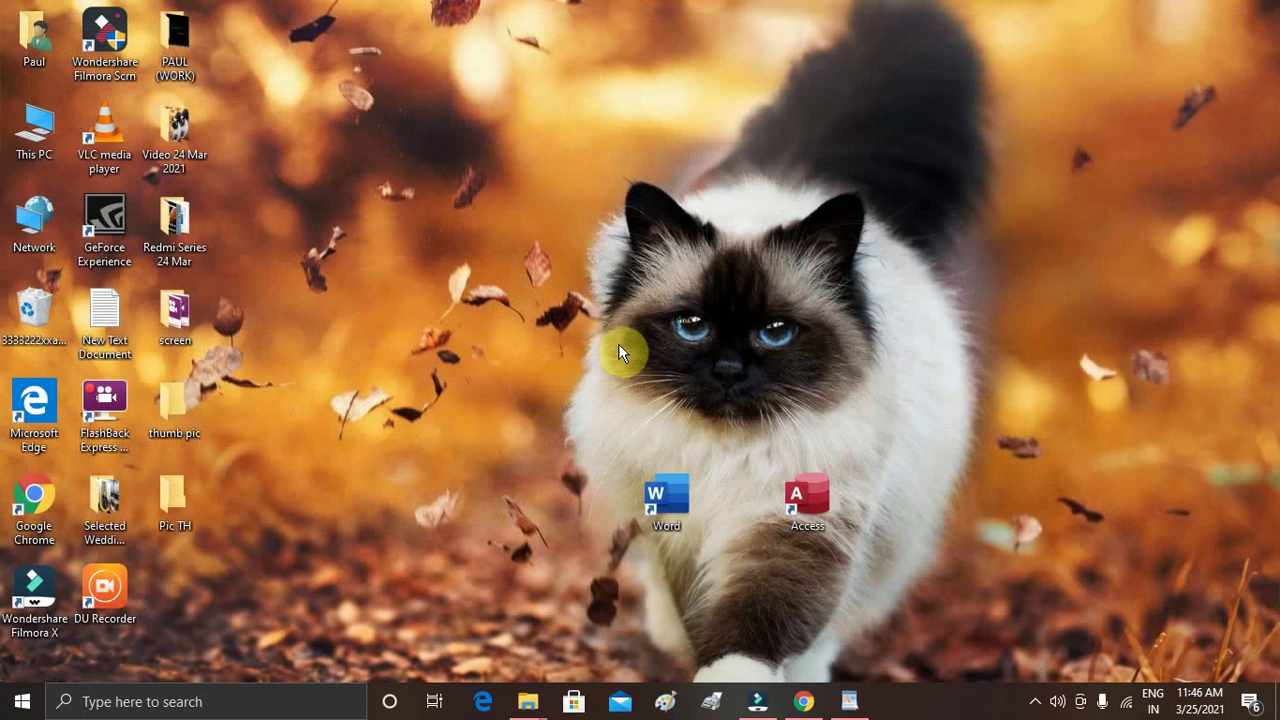